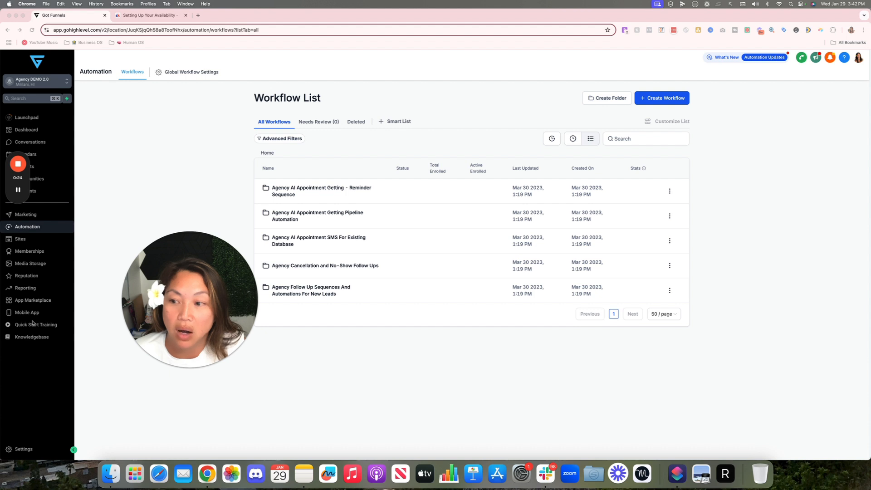
Create a new workflow from the "Recipe - Appointment Confirmation + Reminder" template
click(663, 99)
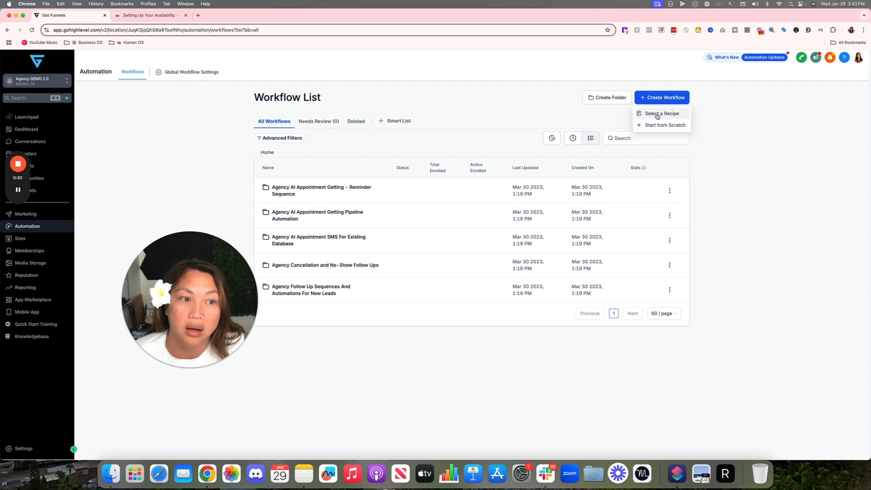
click(657, 114)
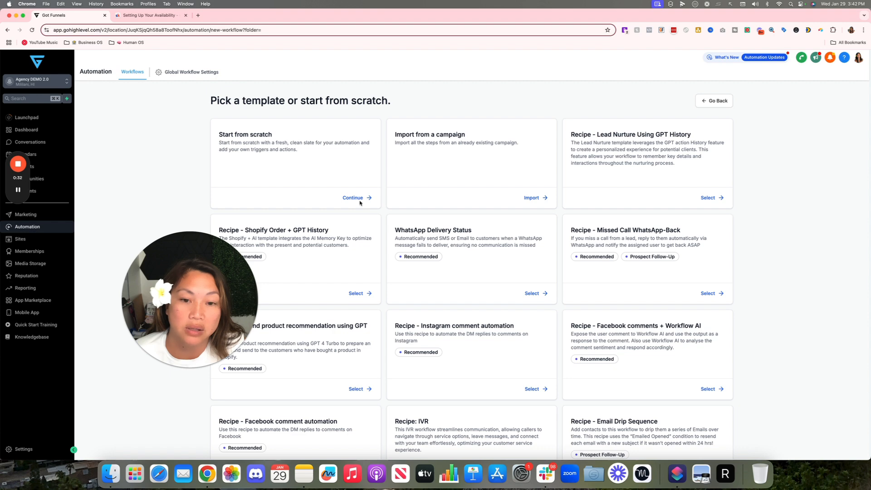
scroll(359, 202, down, 1)
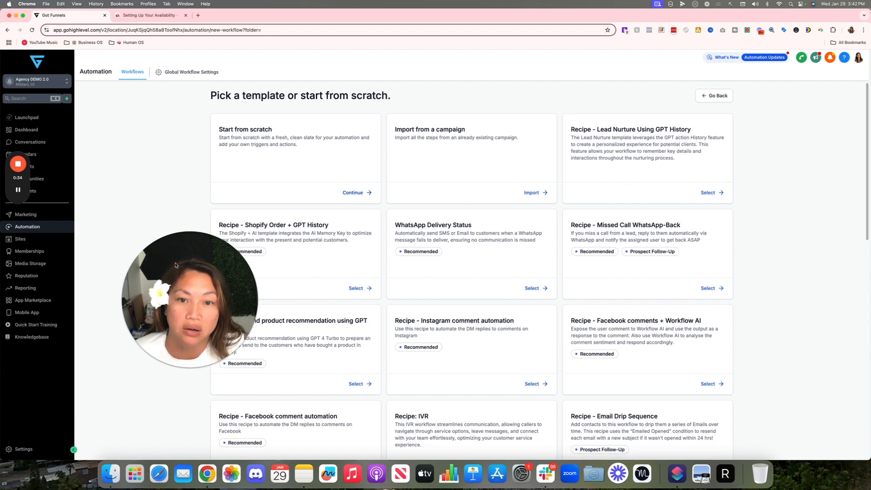
drag(175, 265, 101, 255)
scroll(316, 249, down, 3)
scroll(315, 250, down, 10)
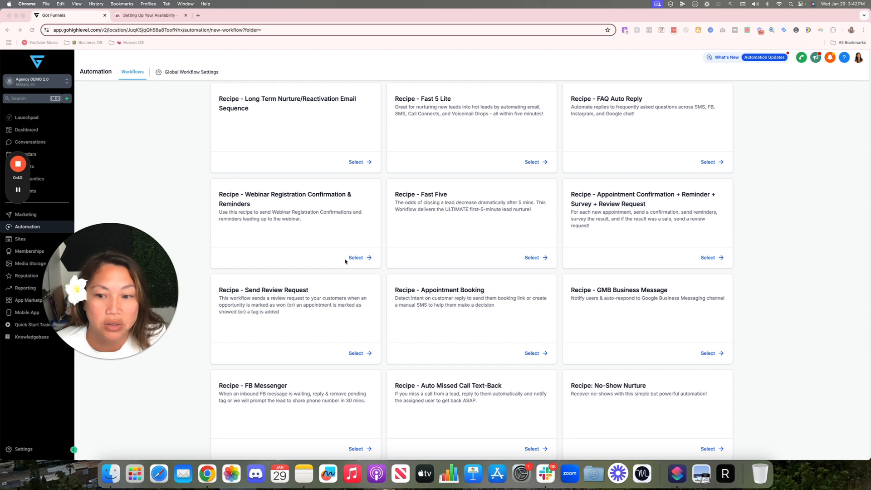
scroll(345, 262, down, 1)
scroll(345, 261, down, 2)
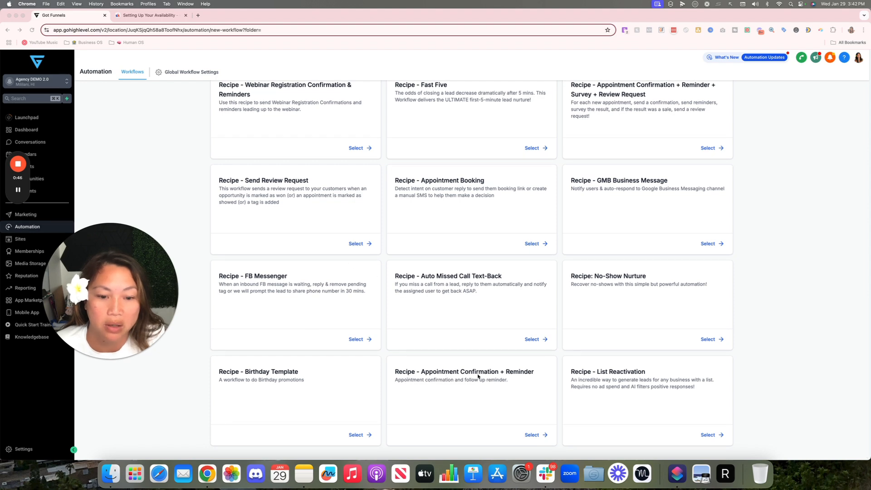
click(531, 433)
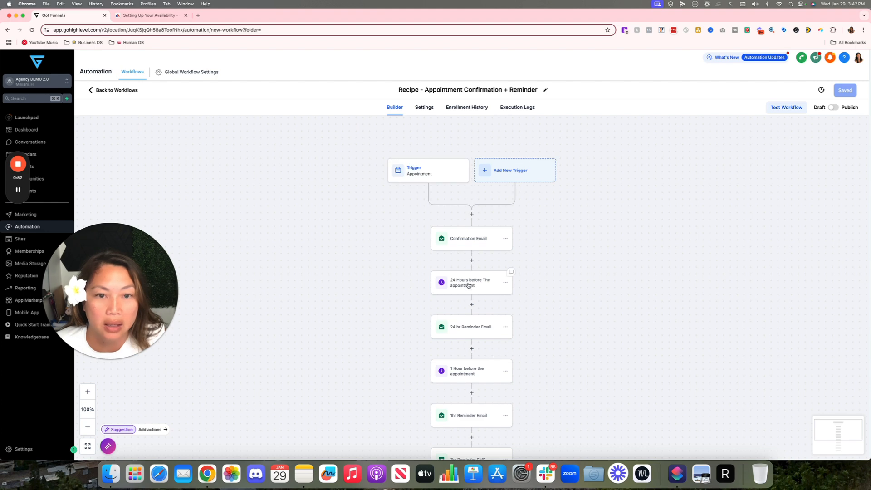
Examine the Appointment trigger's type and filters
click(436, 171)
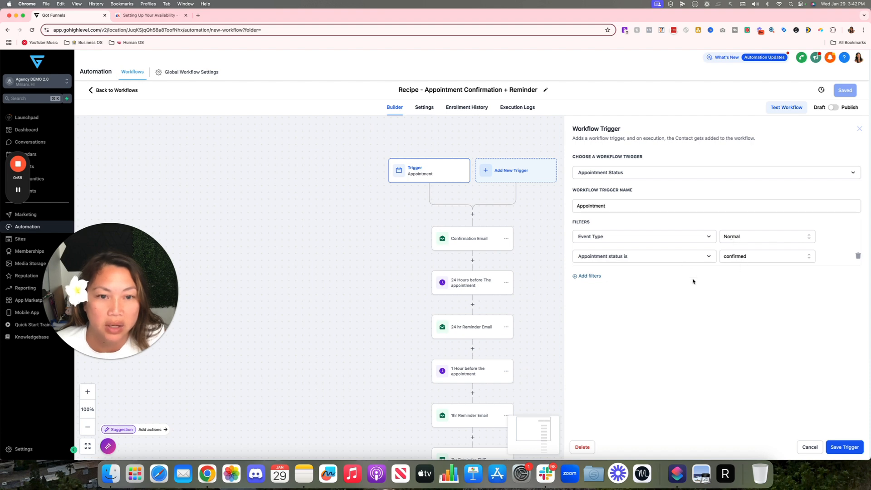
drag(542, 263, 514, 247)
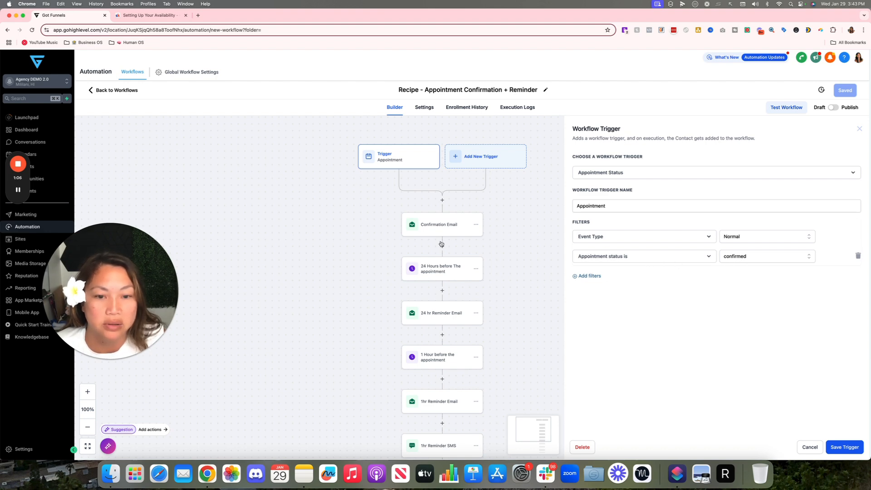
In the Confirmation Email message, replace the Zoom URL with the appointment's Meeting Location custom value, followed by a line break
click(469, 234)
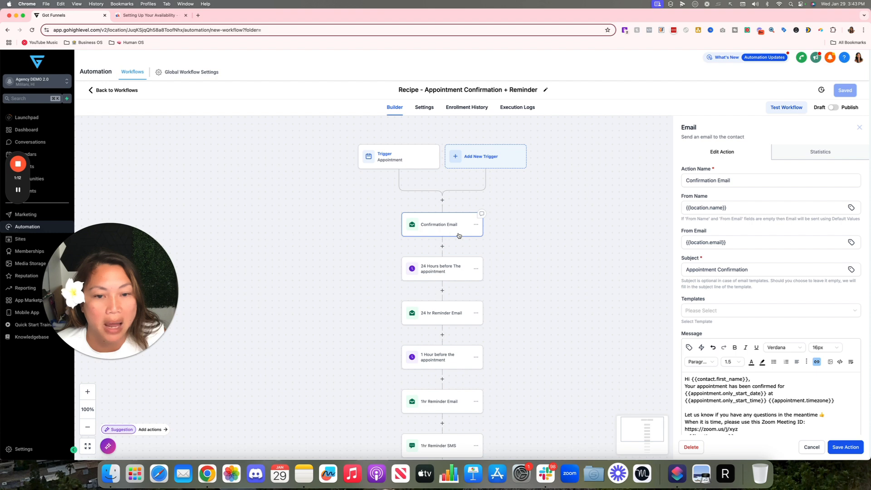
scroll(745, 248, down, 3)
scroll(771, 307, down, 3)
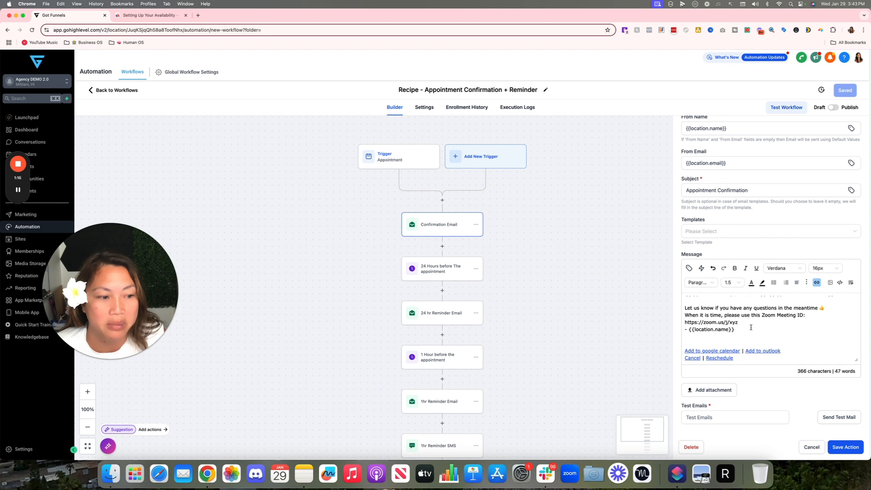
drag(741, 322, 688, 322)
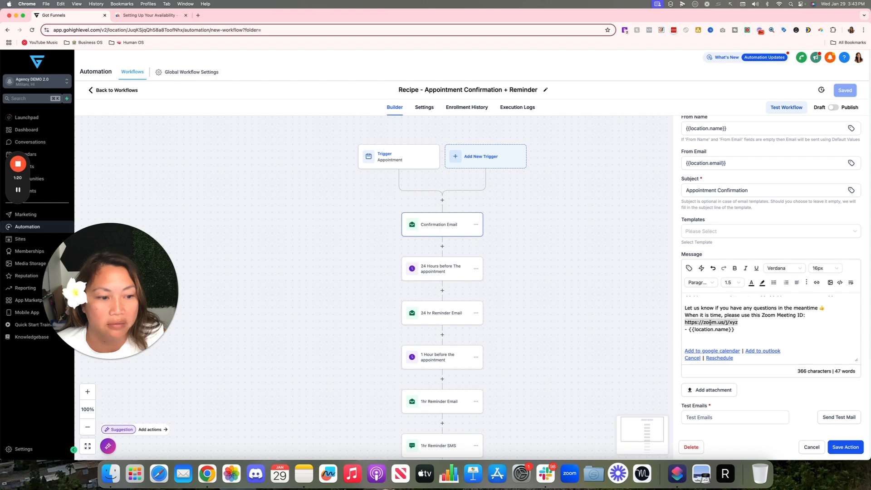
key(BackSpace)
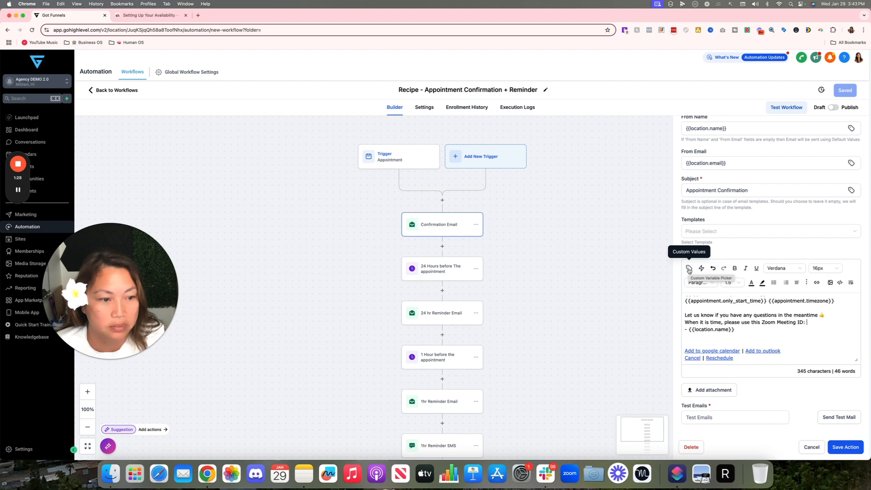
click(689, 269)
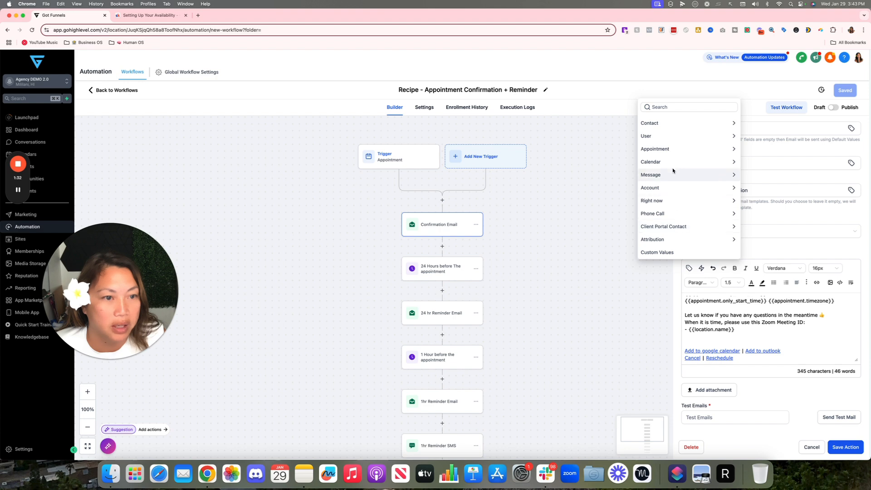
click(666, 150)
scroll(674, 196, down, 4)
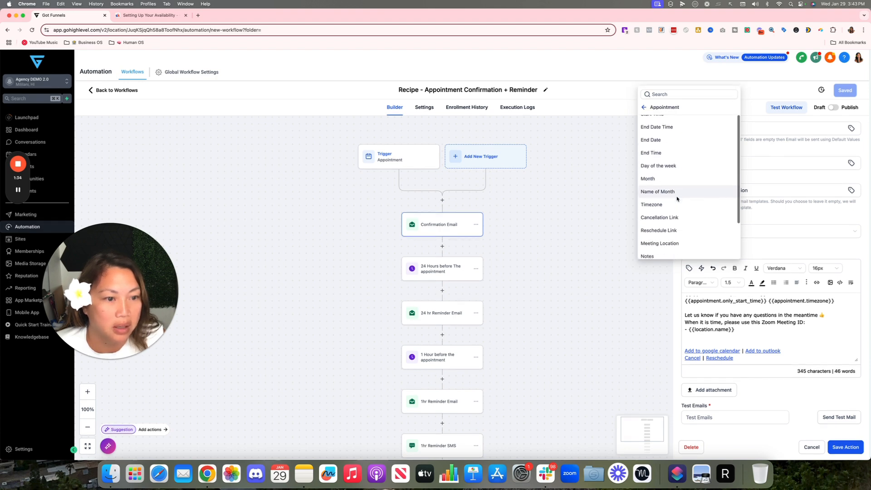
click(673, 201)
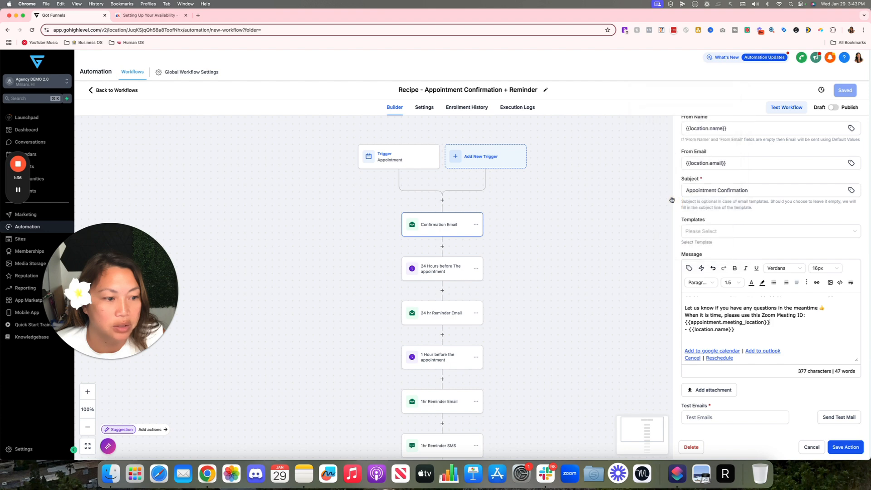
key(Return)
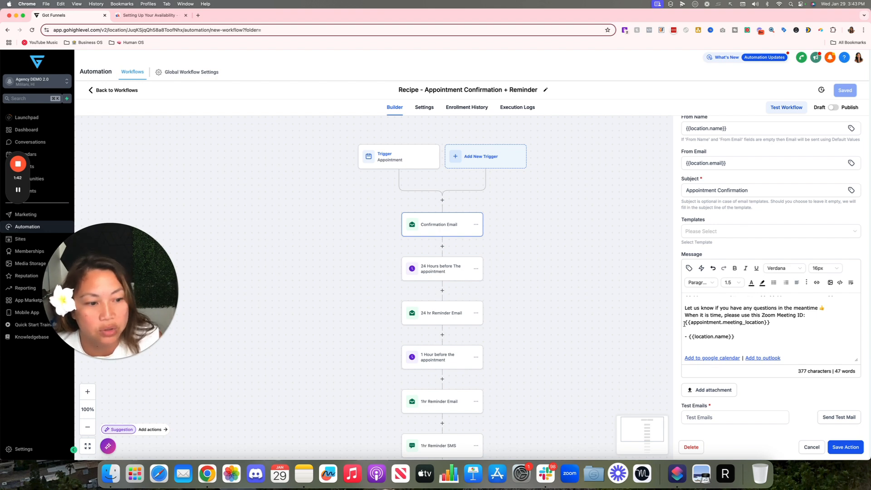
Link the {{appointment.meeting_location}} text to the same value as URL, opening in a new window, and save the email action
drag(777, 321, 683, 323)
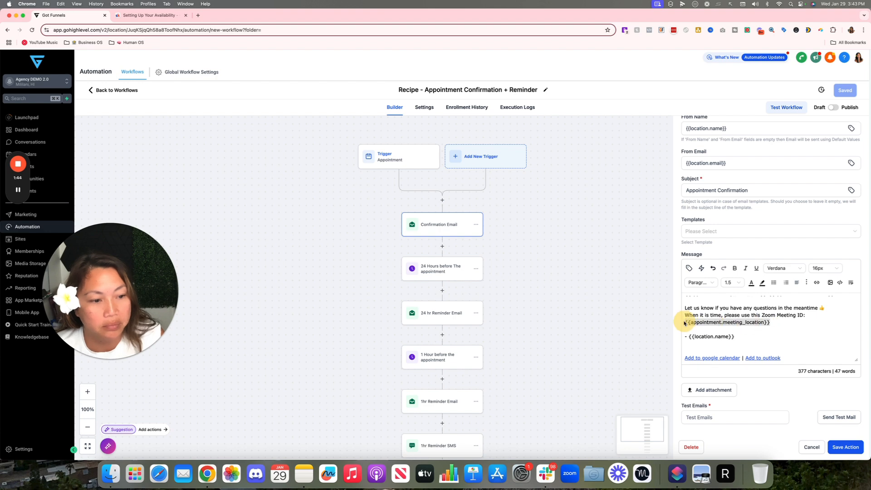
right_click(713, 323)
click(721, 332)
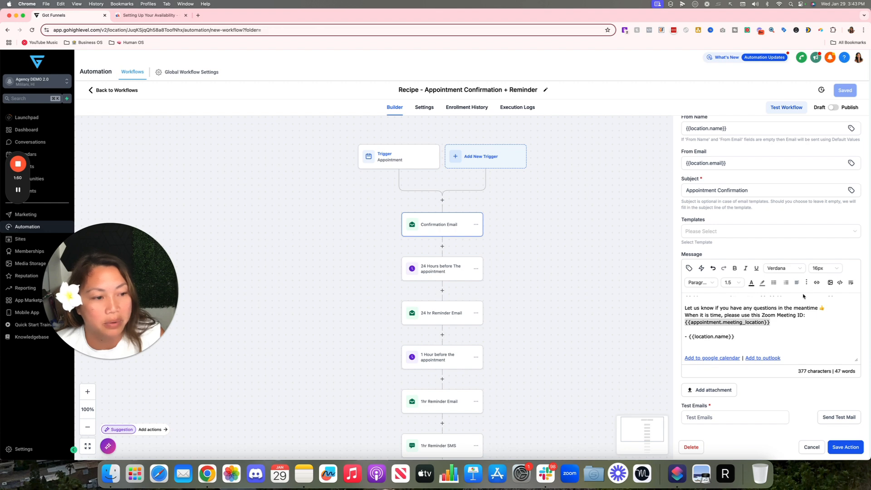
click(817, 285)
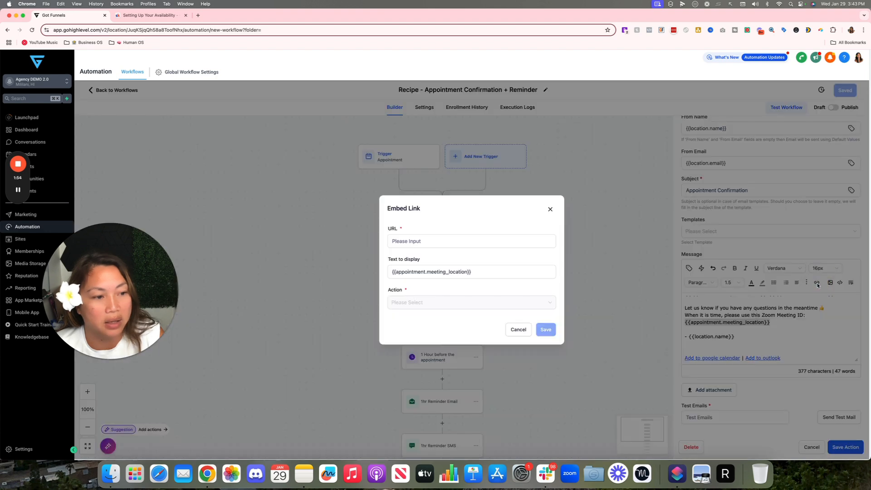
click(416, 241)
right_click(419, 240)
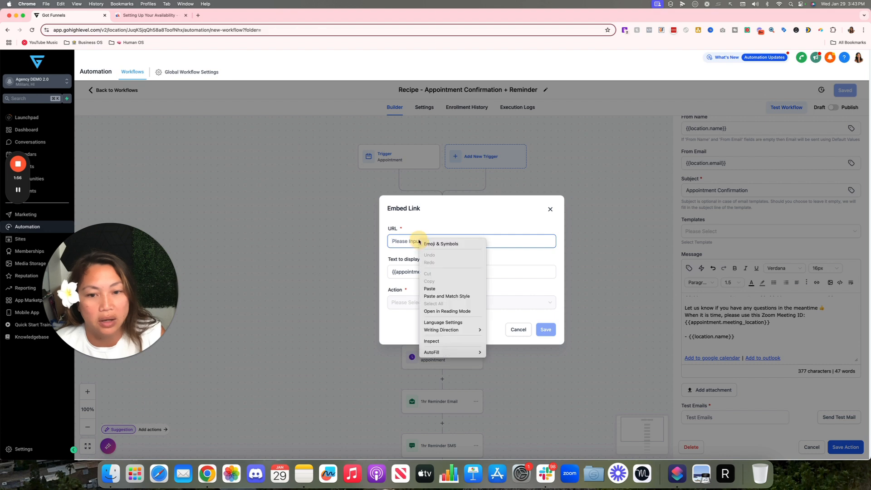
click(453, 289)
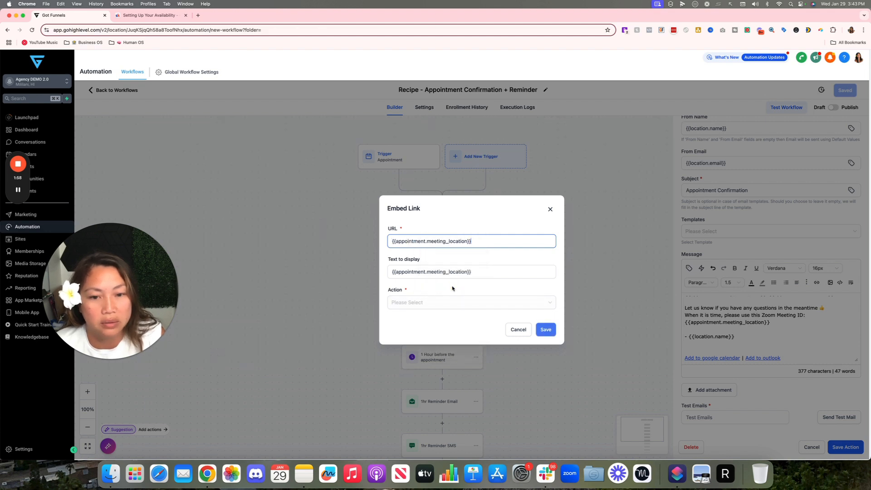
click(409, 305)
click(411, 330)
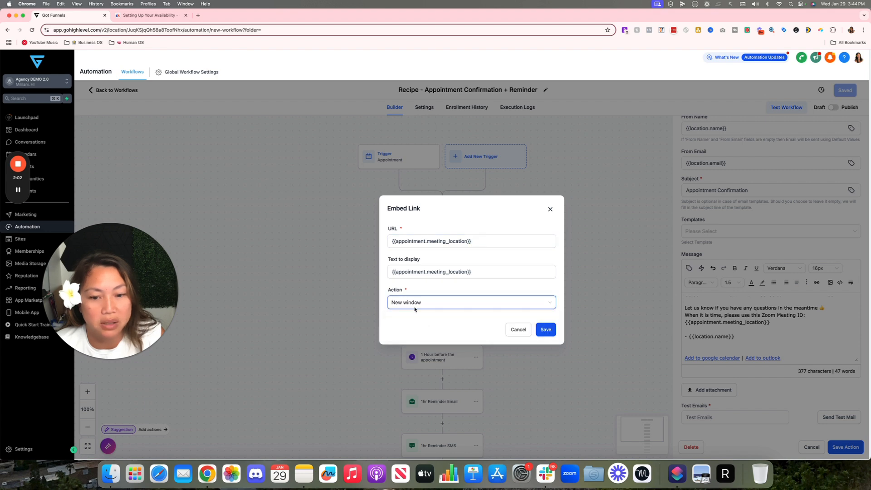
click(547, 330)
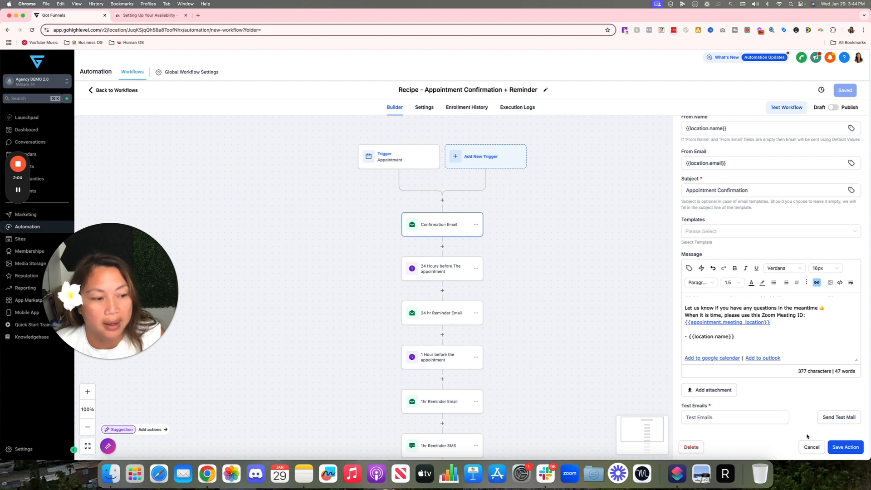
click(846, 448)
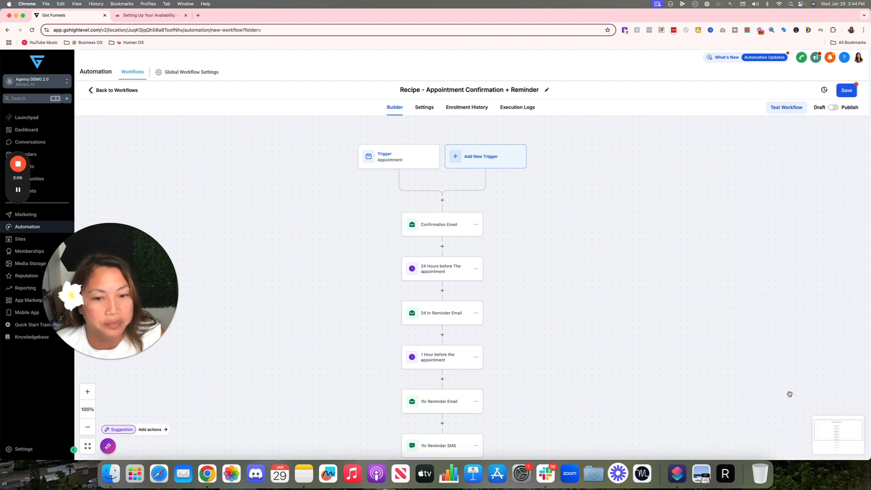
Save the workflow, switch it from Draft to Publish, and save it again
click(845, 93)
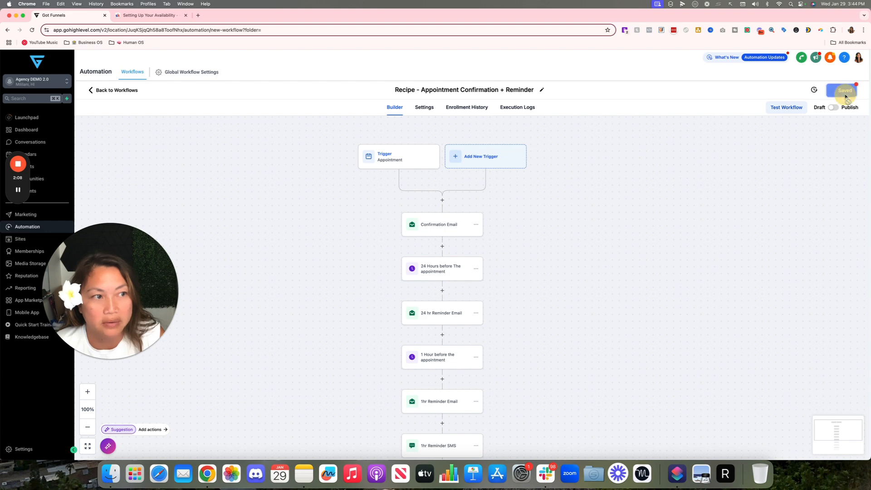
click(857, 92)
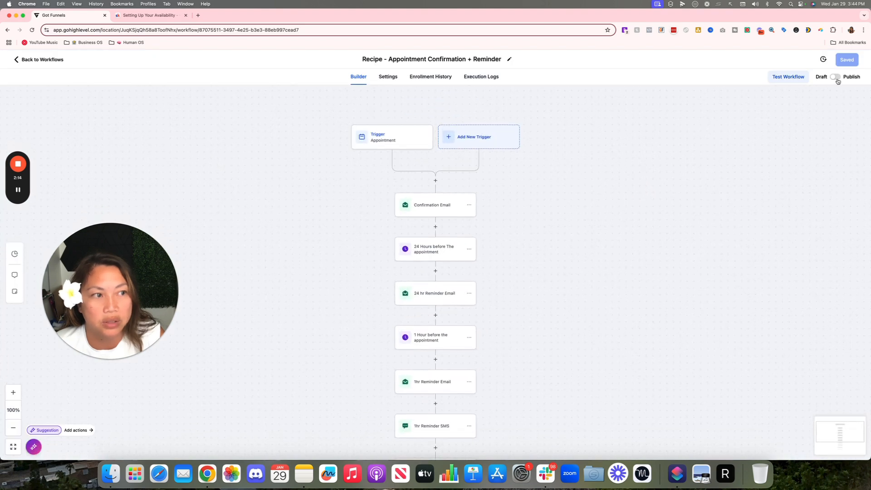
click(836, 78)
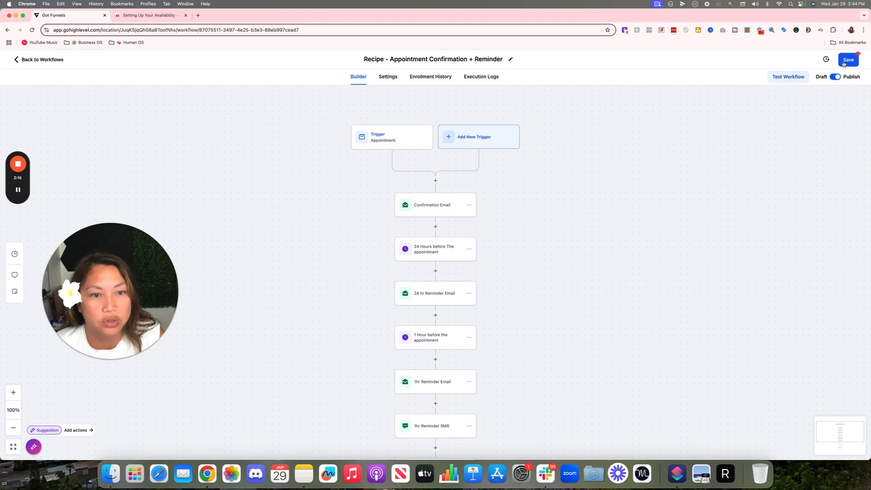
click(844, 63)
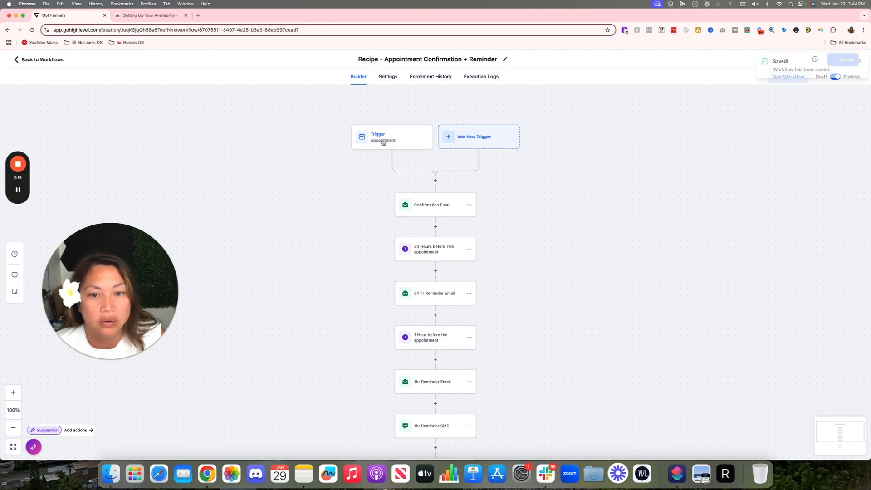
Examine the 24-hour and 1-hour wait steps and the settings of their reminder emails
click(425, 252)
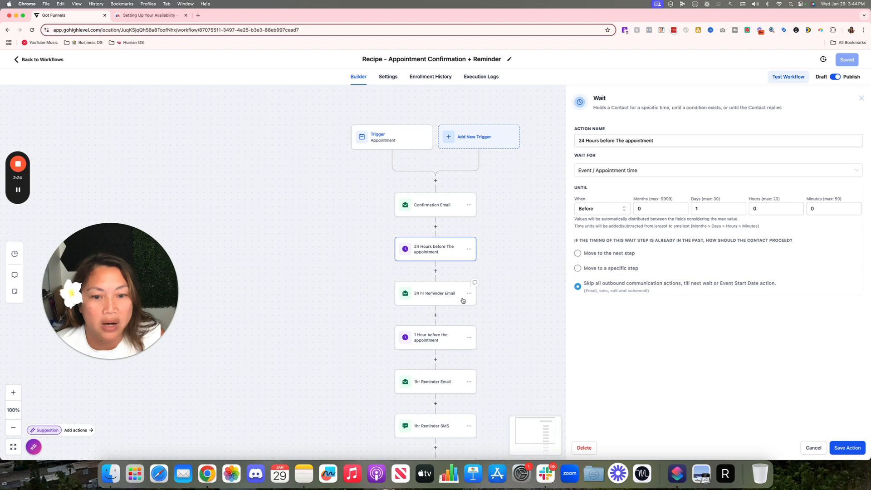
click(442, 296)
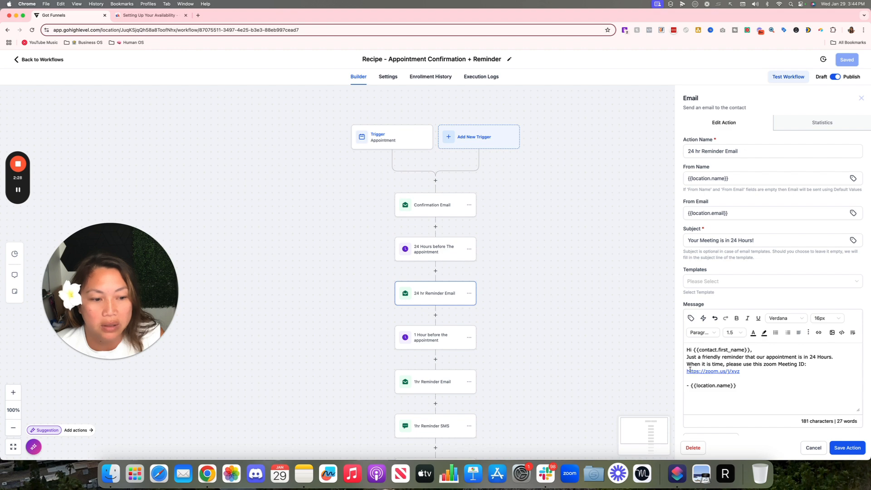
click(444, 343)
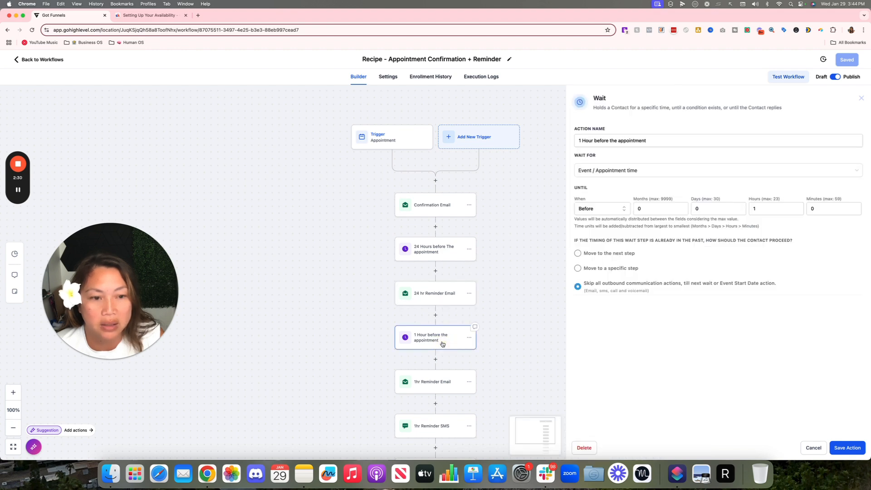
scroll(449, 359, down, 3)
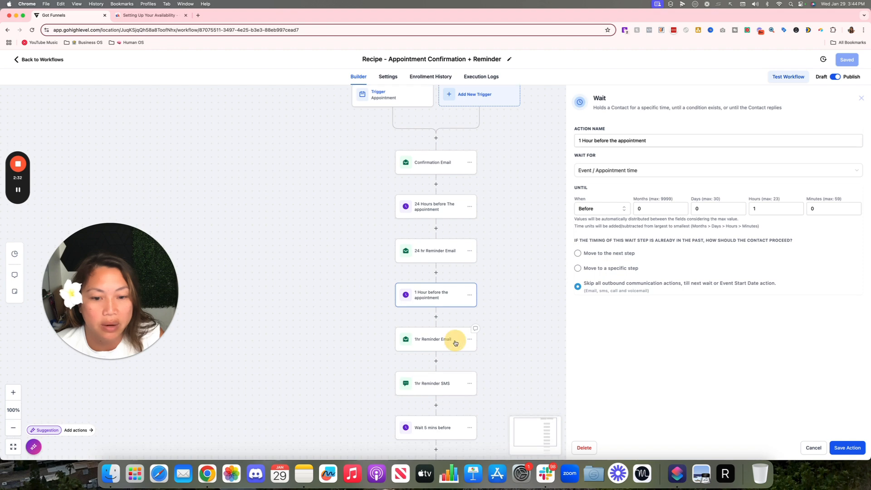
click(456, 342)
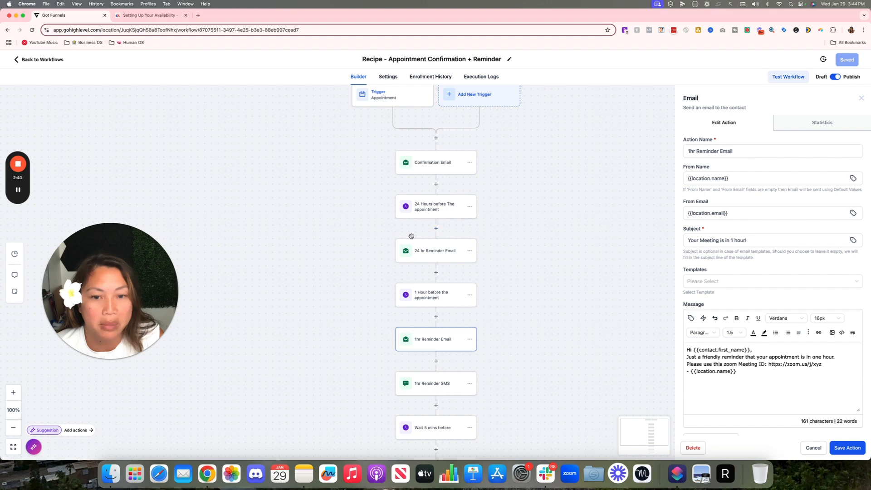
scroll(419, 271, up, 1)
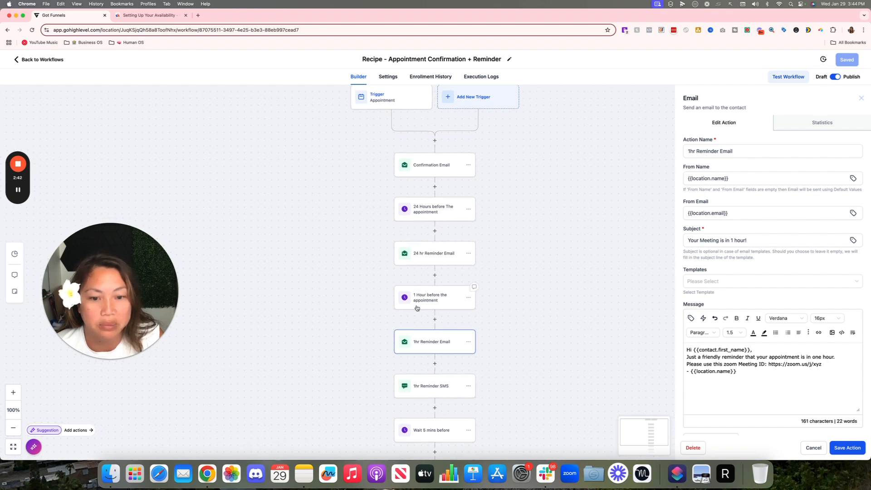
scroll(415, 308, down, 1)
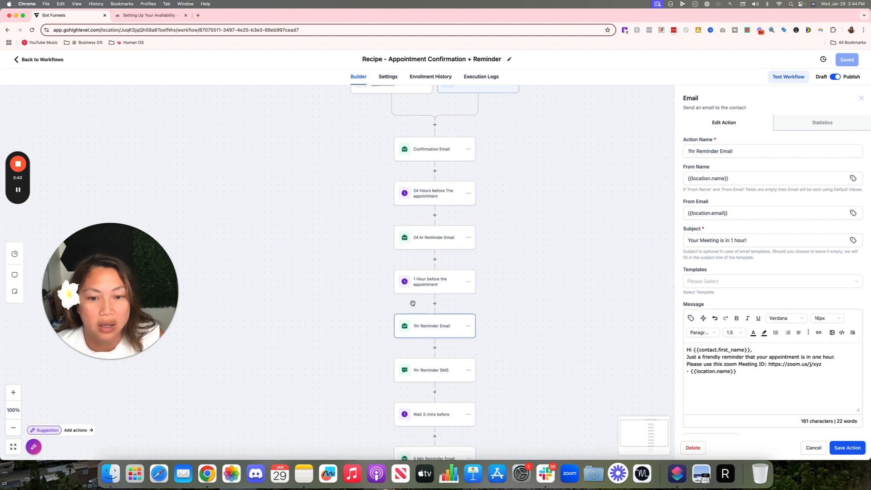
Examine the 1-hour and 5-minute wait steps and the 5-minute reminder email and SMS settings
click(469, 287)
scroll(477, 279, down, 3)
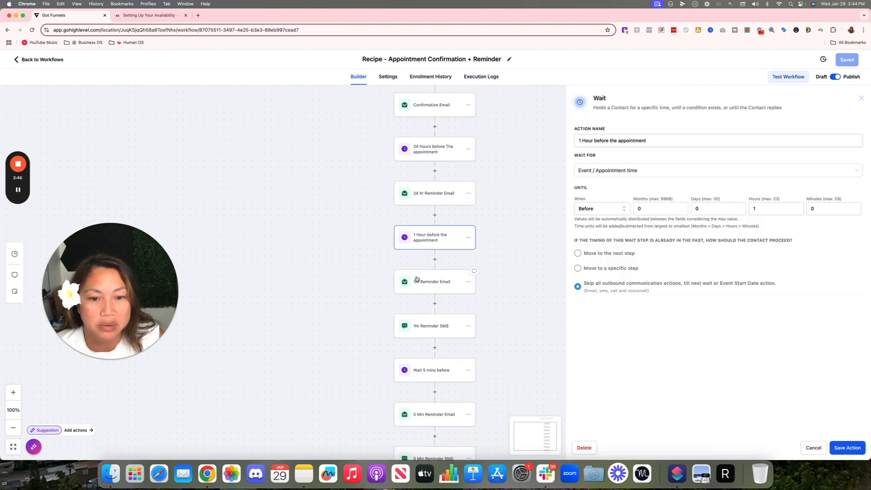
scroll(436, 290, down, 3)
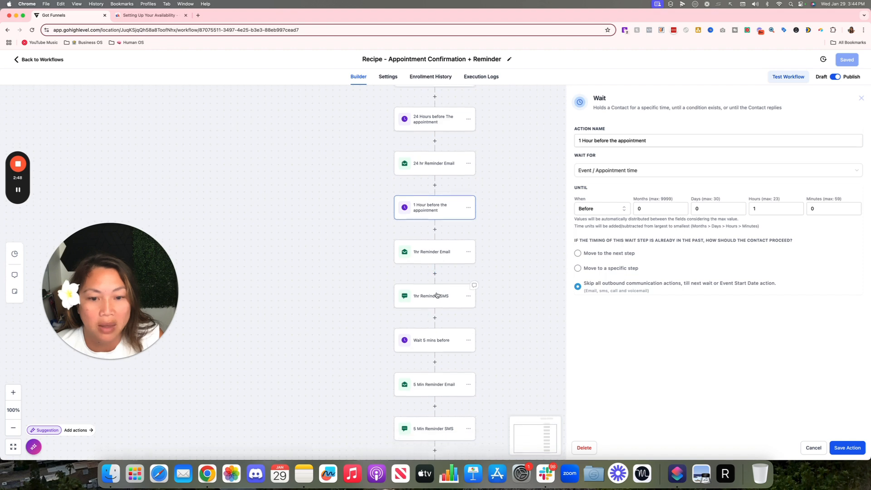
scroll(437, 295, down, 2)
click(437, 275)
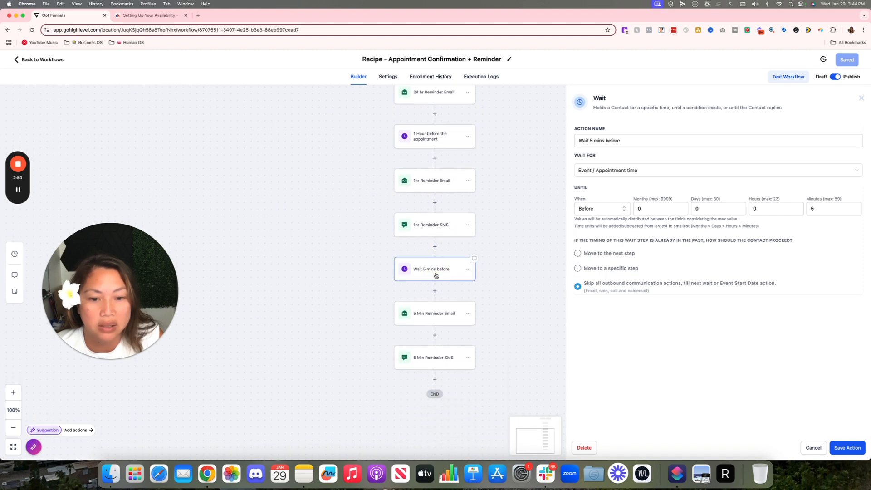
click(444, 314)
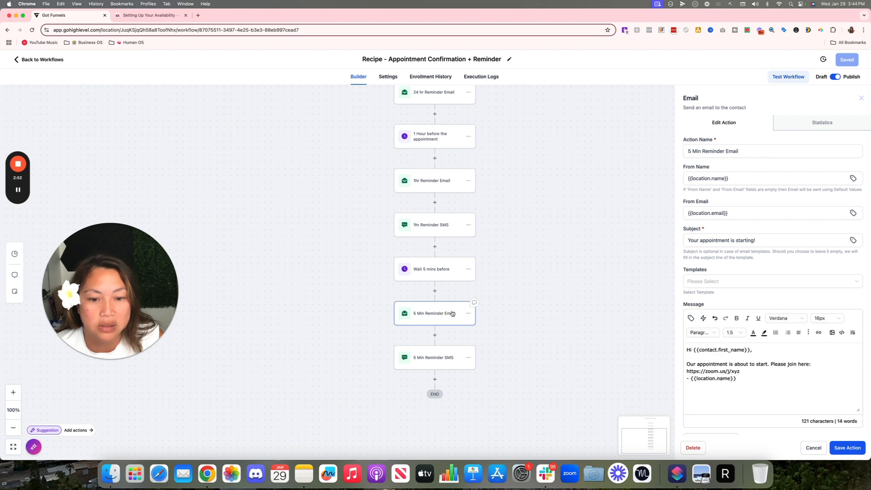
click(438, 356)
click(431, 319)
click(445, 360)
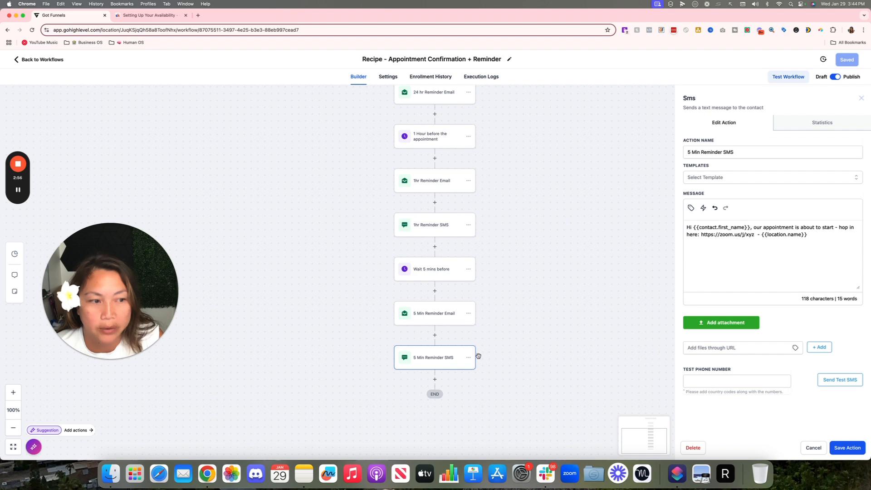
scroll(478, 357, up, 2)
scroll(479, 356, up, 4)
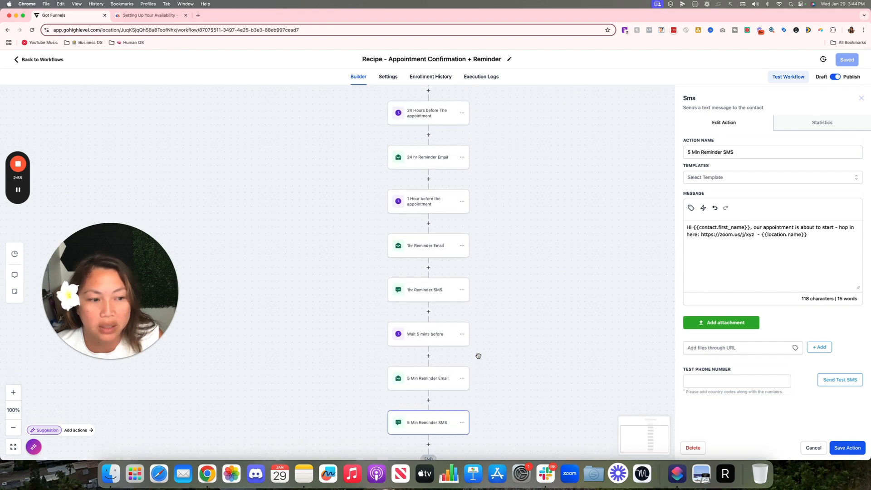
scroll(479, 357, up, 5)
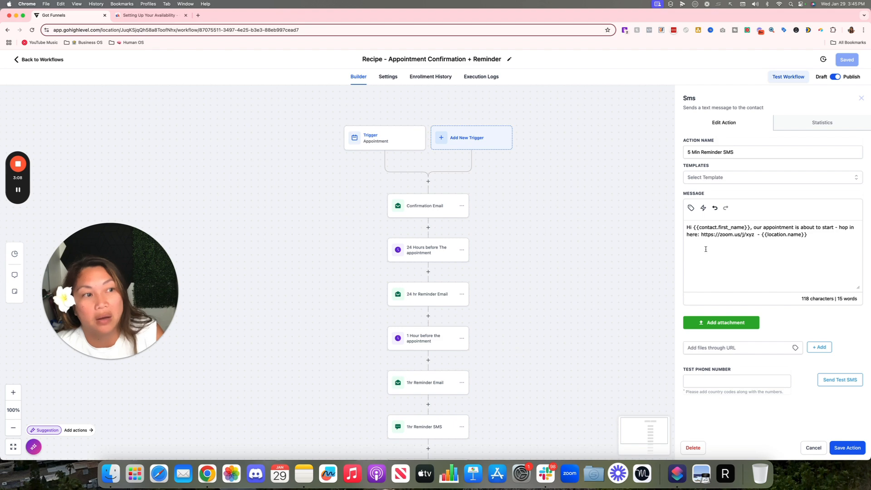
click(862, 98)
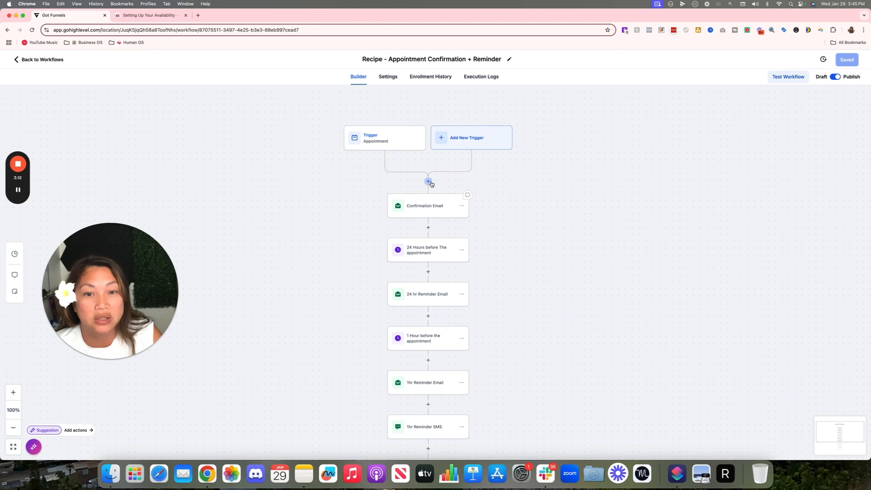
Insert an Add Contact Tag action before the Confirmation Email with the tag "booking campaign - booked appointment", and save the action
click(428, 183)
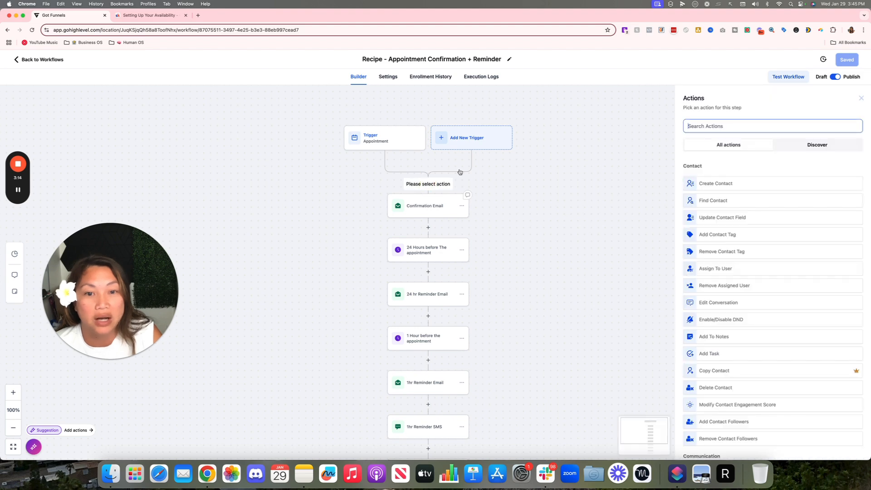
click(711, 127)
text(addd)
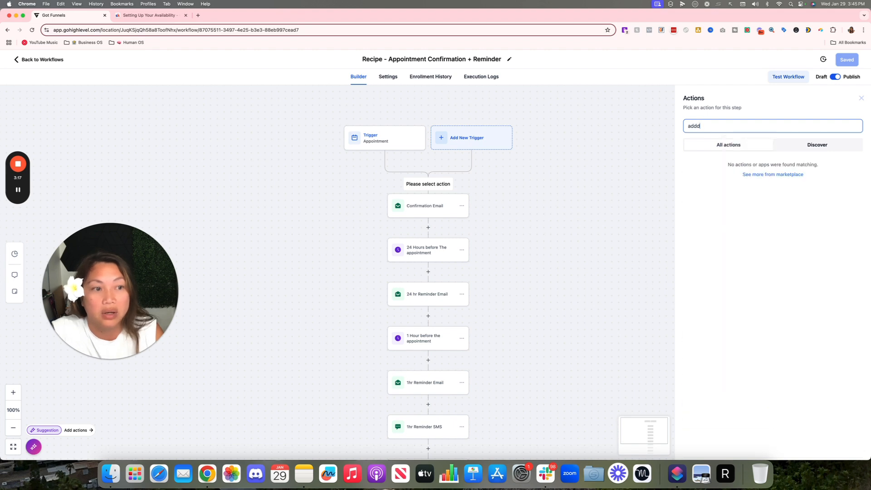
key(BackSpace)
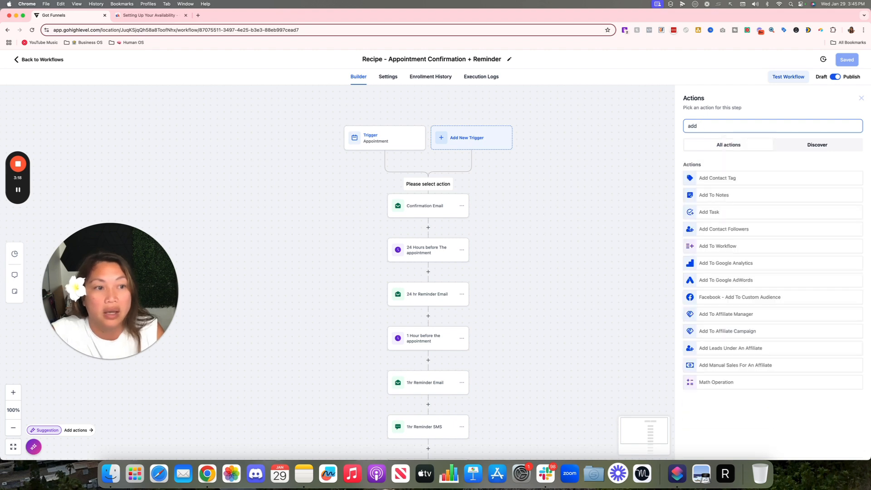
click(713, 178)
click(707, 171)
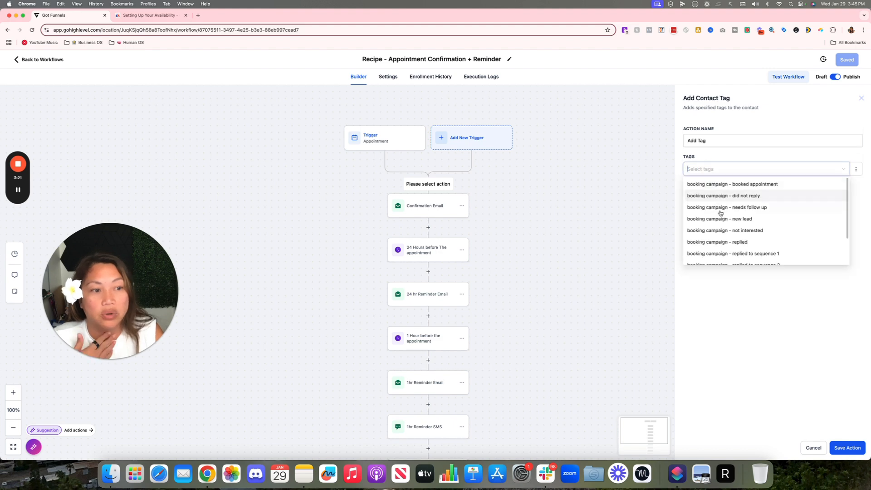
click(720, 183)
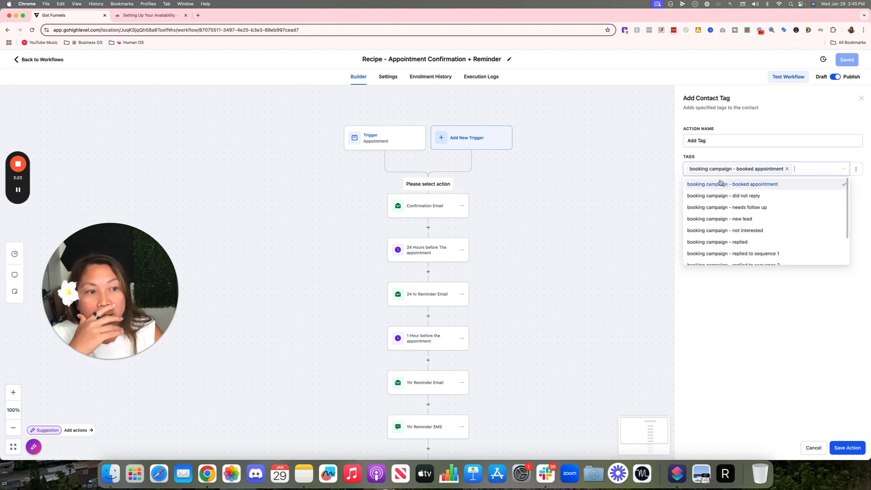
click(713, 289)
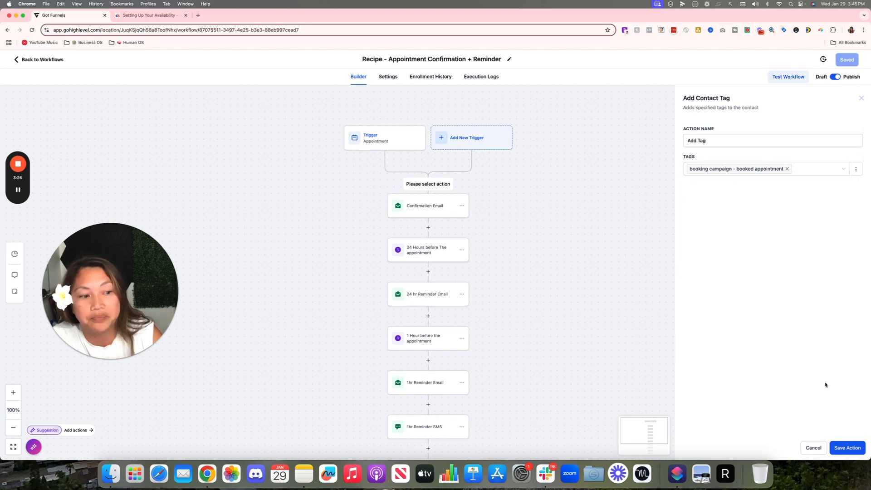
click(848, 447)
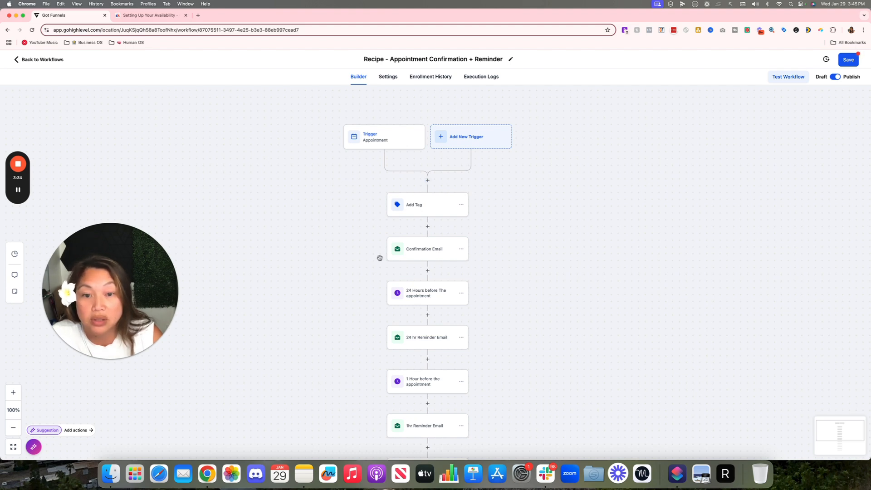
Insert a Send Internal Notification action between the trigger and the Add Tag action, with SMS as the notification type
scroll(417, 309, down, 5)
scroll(417, 310, up, 6)
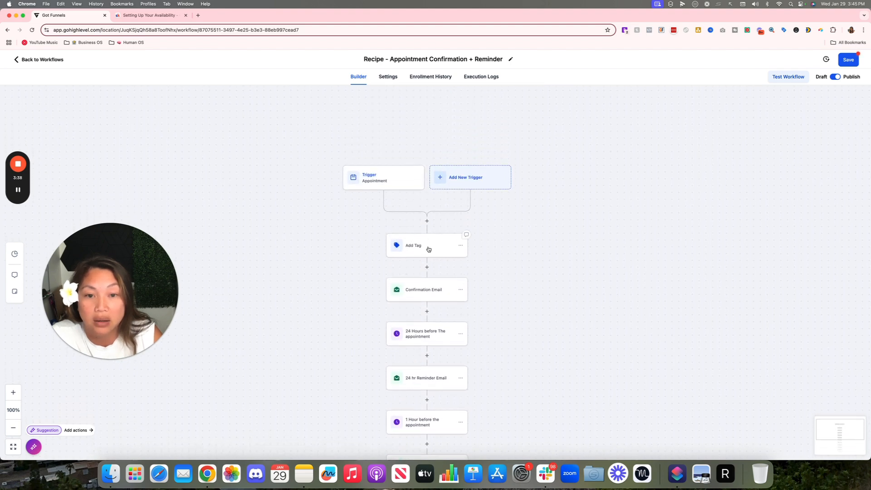
click(427, 220)
click(695, 128)
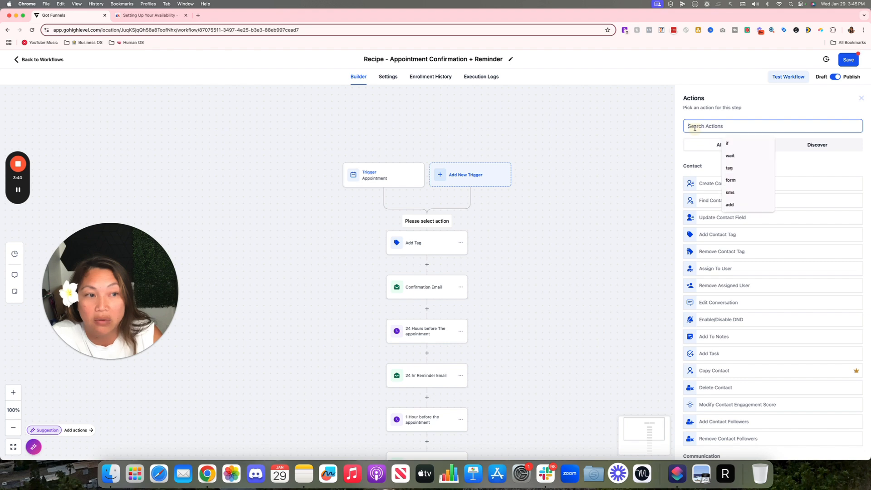
text(i)
key(BackSpace)
text(inter)
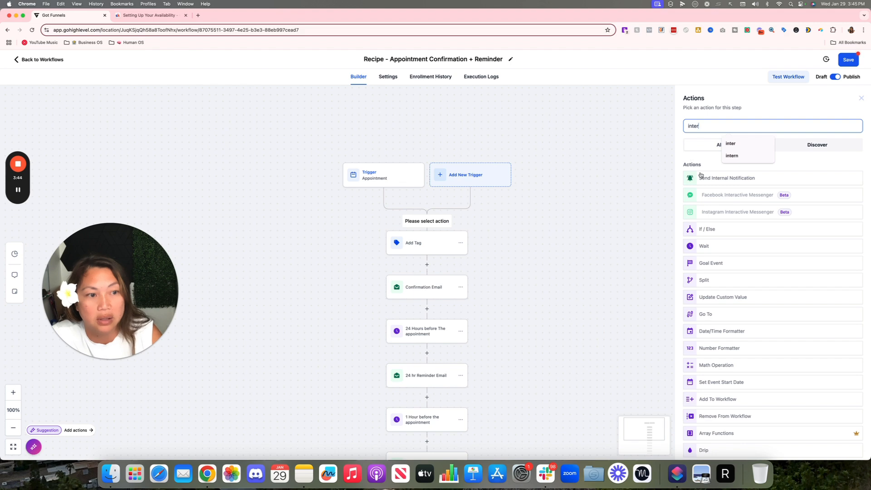
click(699, 175)
click(703, 169)
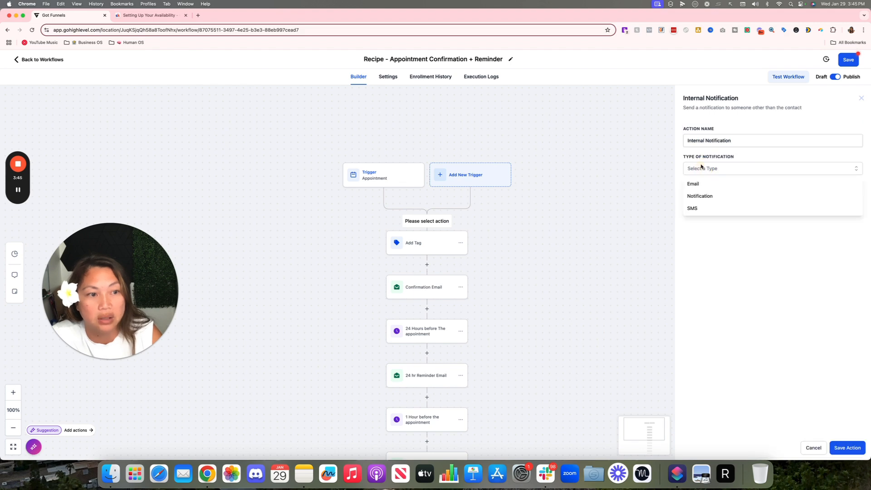
click(695, 209)
Write the notification message "You Have A New Appt with" followed by the contact's Full Name custom value
click(700, 271)
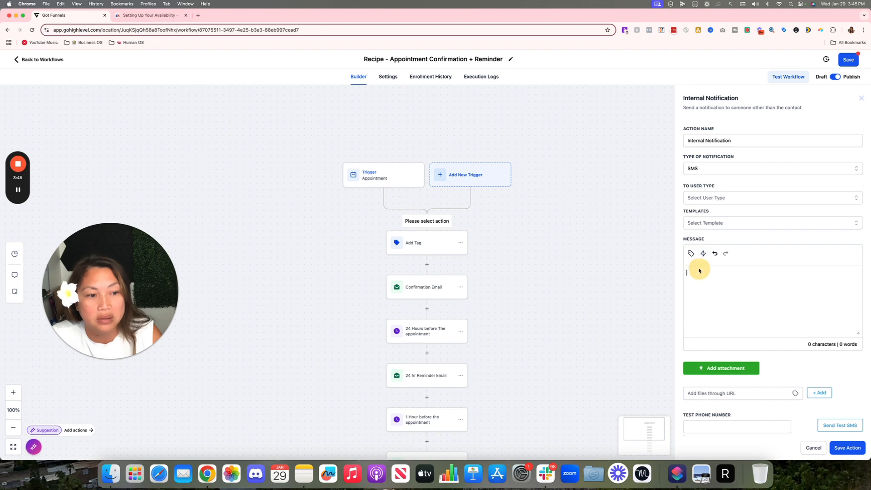
text(You Ha)
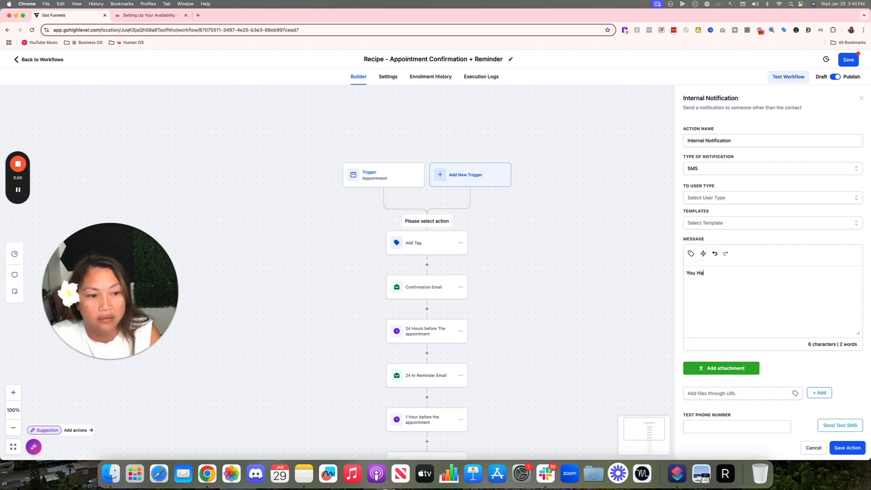
text(ve A New Appt with)
scroll(691, 248, down, 1)
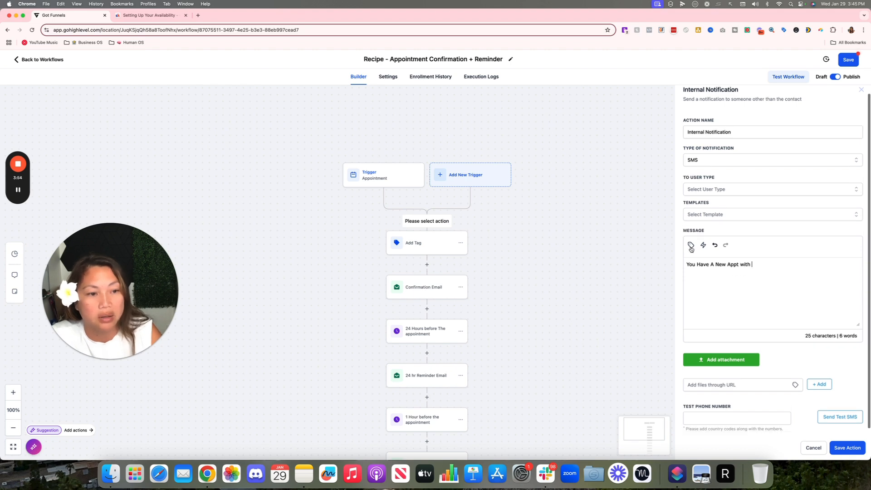
click(691, 245)
click(699, 99)
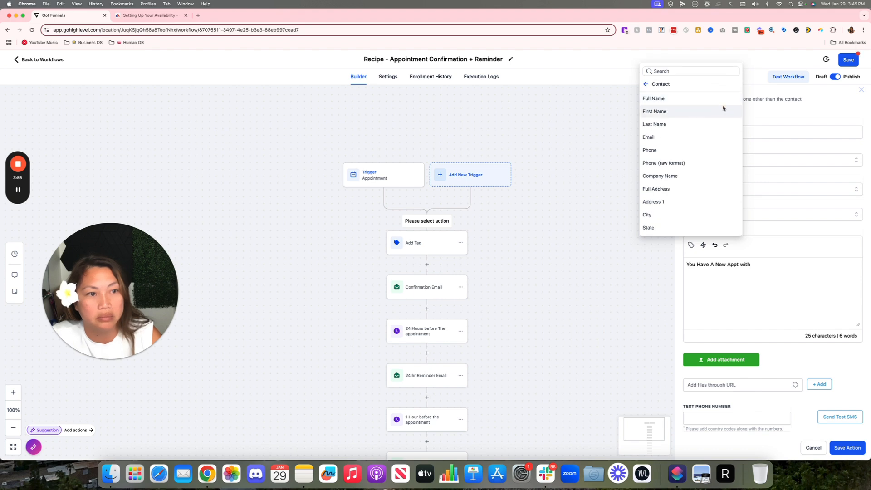
click(696, 101)
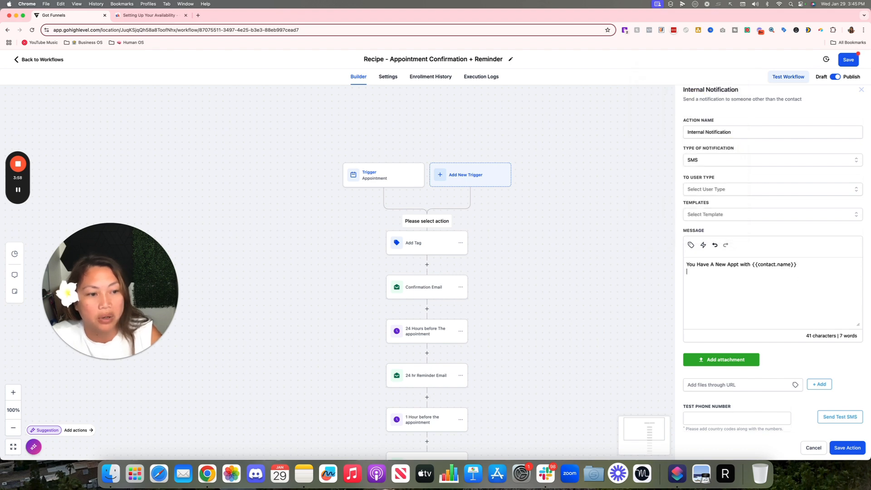
Add the appointment's Start Date Time custom value on a new line of the notification message
click(692, 245)
click(663, 88)
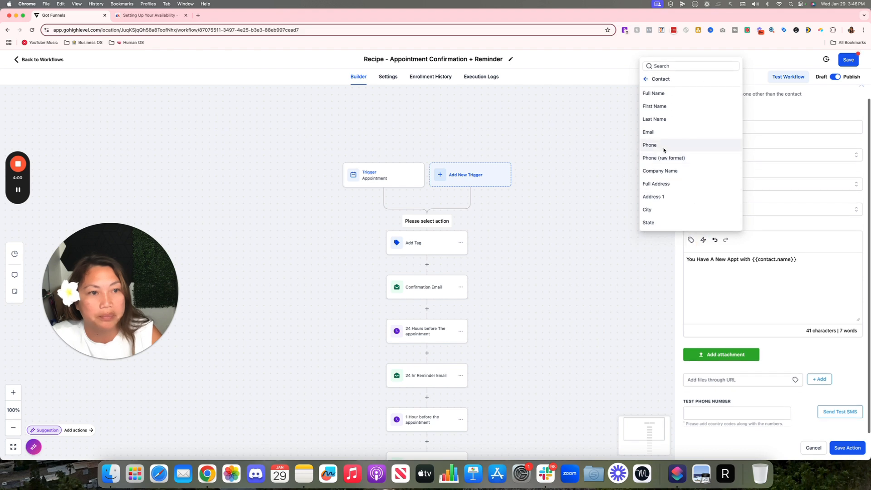
click(646, 79)
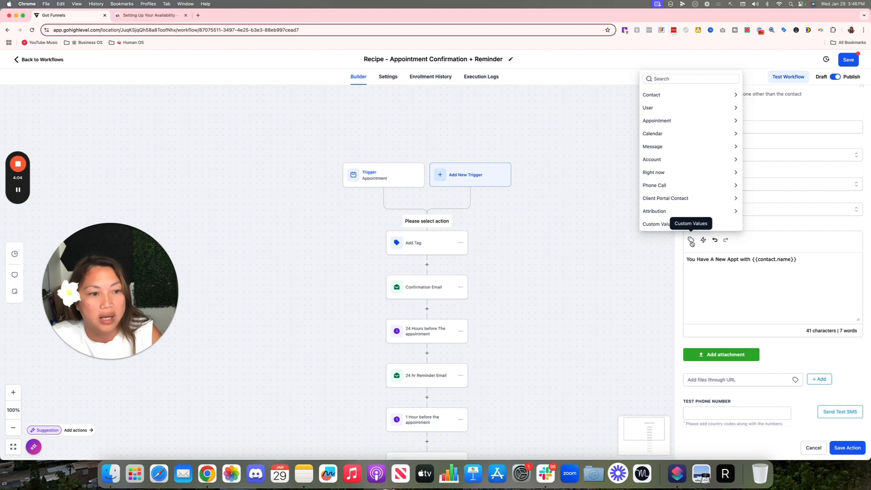
click(676, 120)
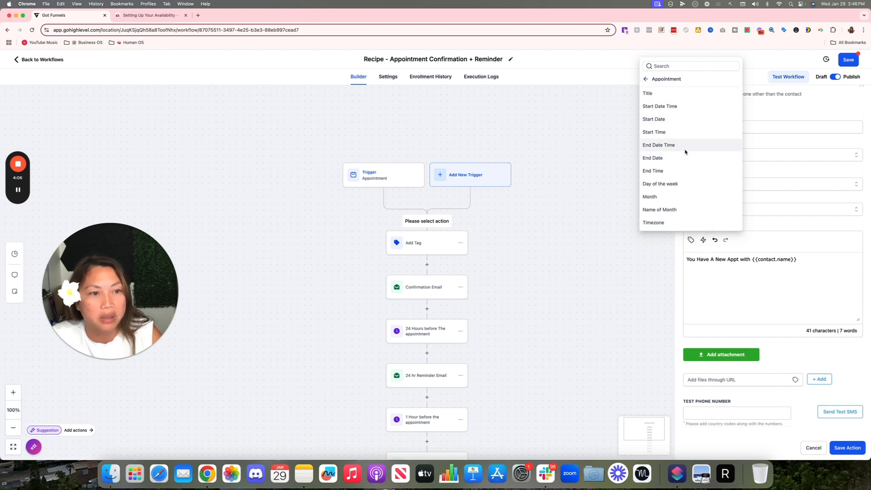
click(662, 107)
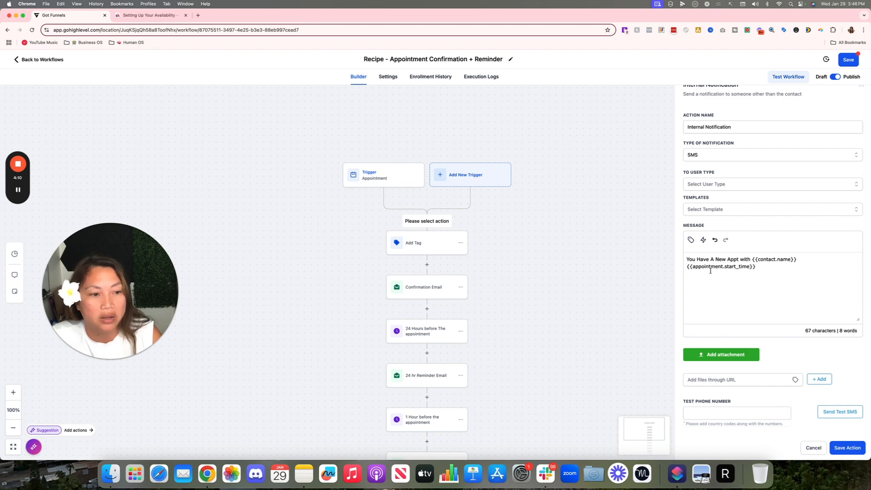
click(691, 241)
scroll(671, 190, down, 1)
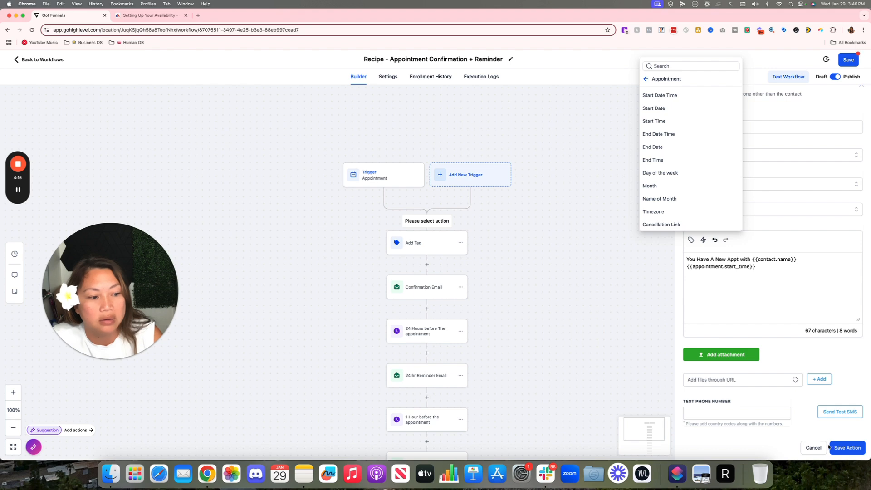
Send the notification to a Particular User, select the listed user, and save both the action and the workflow
click(846, 449)
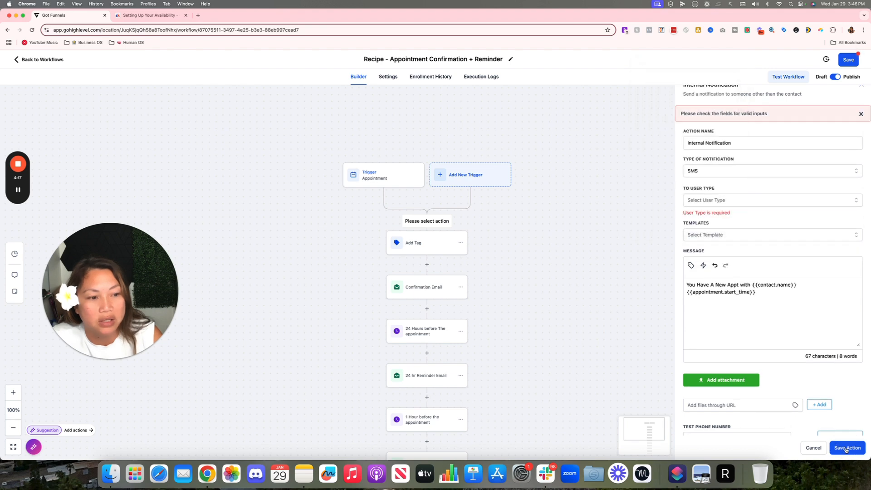
click(708, 201)
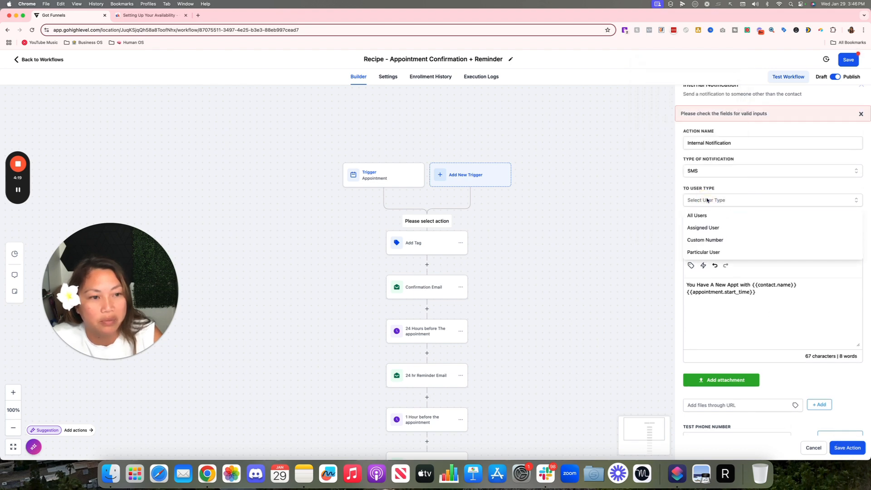
click(706, 253)
click(710, 229)
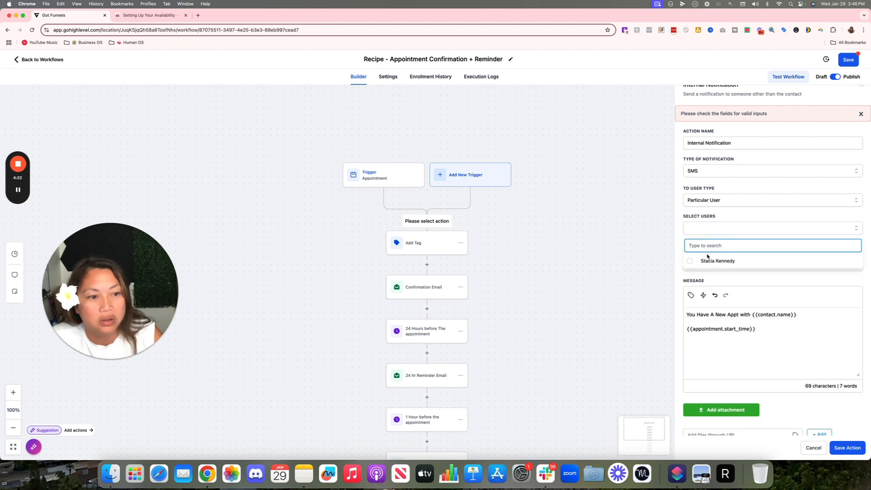
click(709, 260)
click(768, 270)
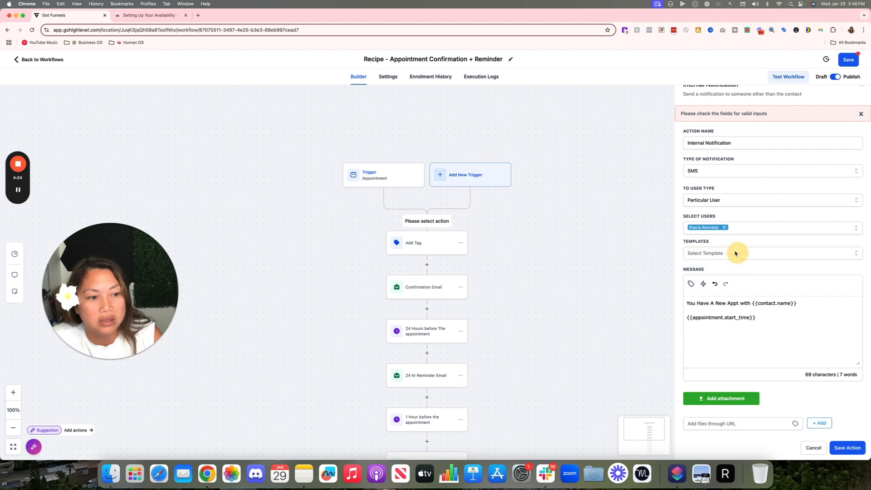
click(847, 448)
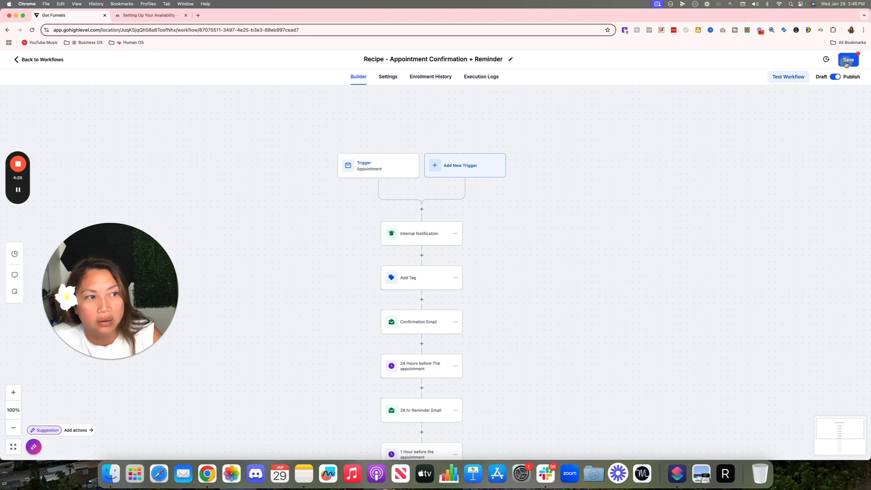
click(847, 61)
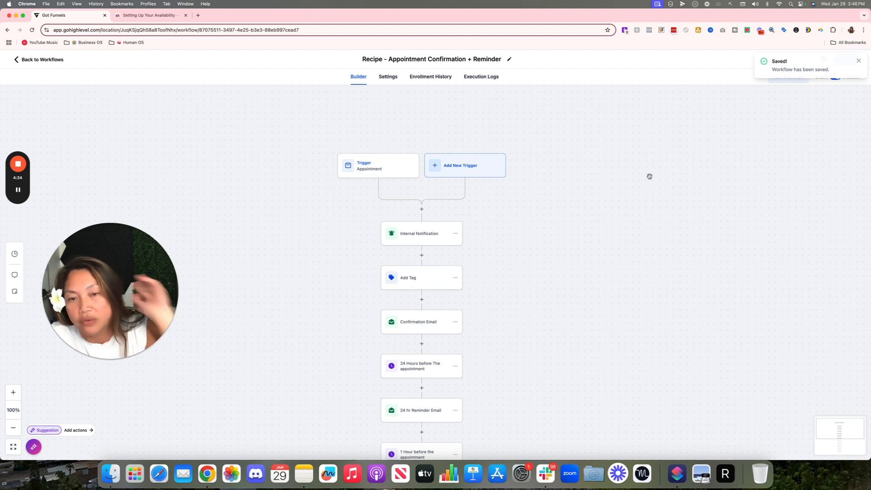
Add an "In calendar" filter set to Test Calendar to the Appointment trigger and save the trigger
click(363, 166)
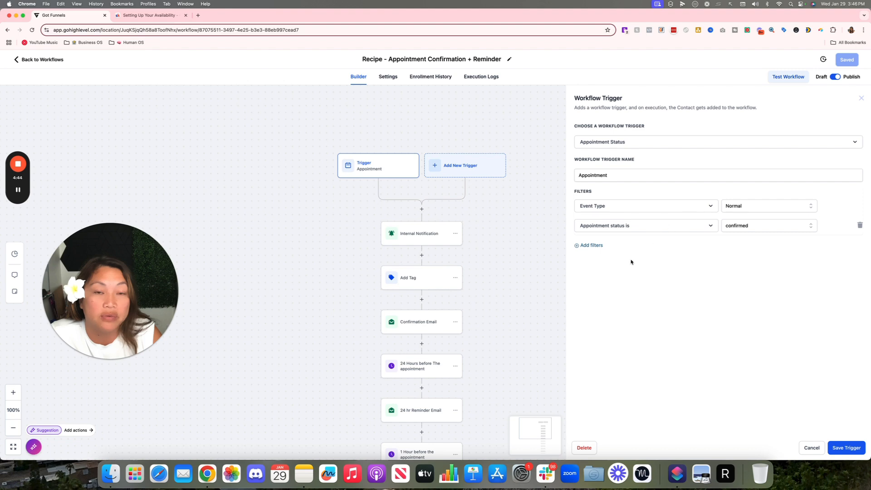
click(592, 246)
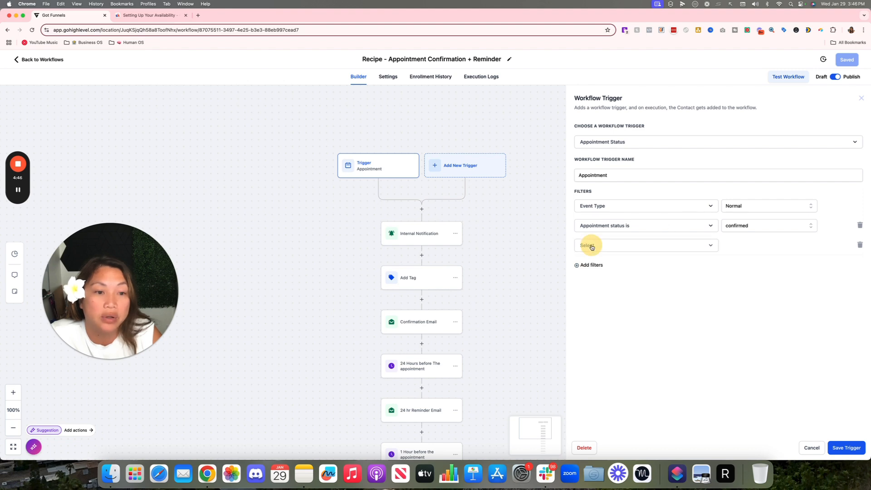
click(592, 247)
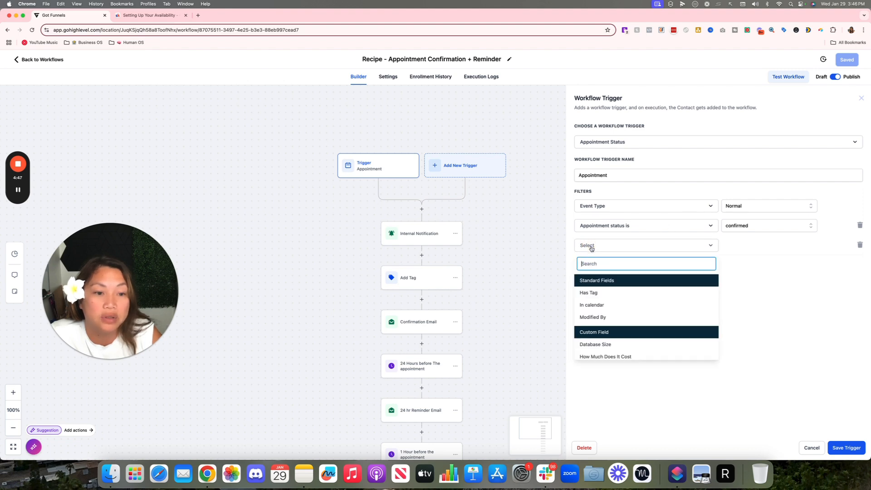
click(608, 305)
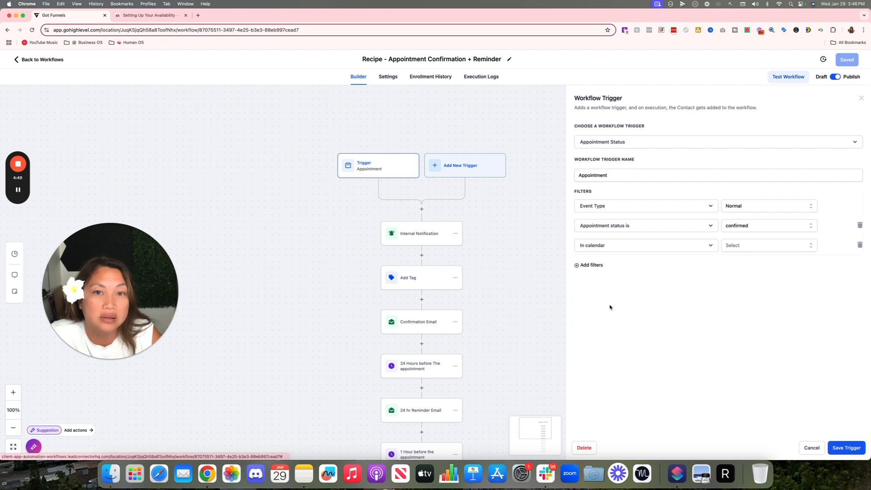
click(734, 245)
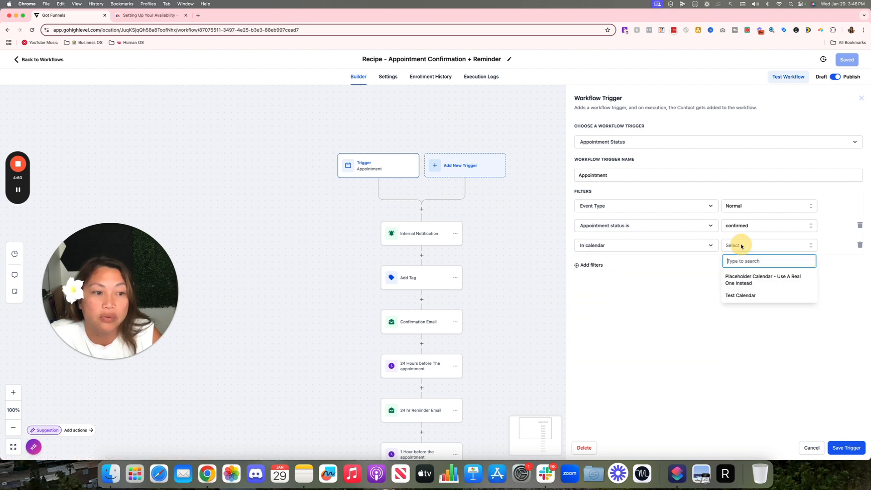
click(741, 296)
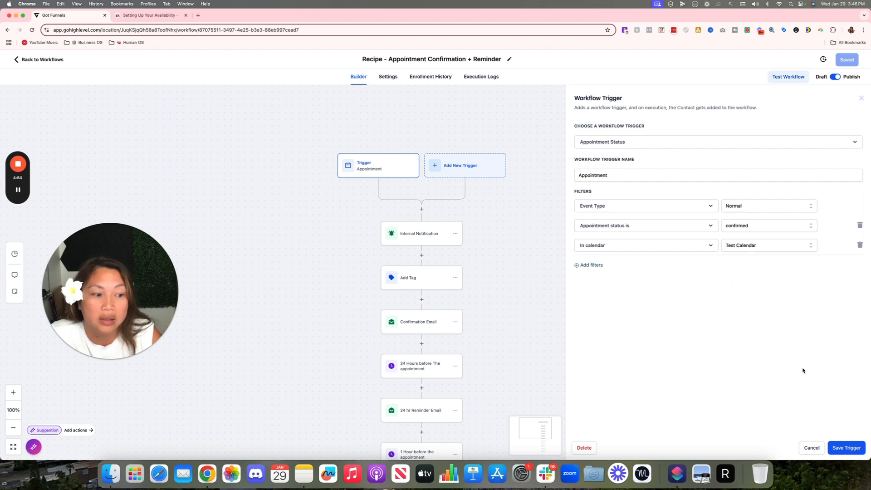
click(845, 441)
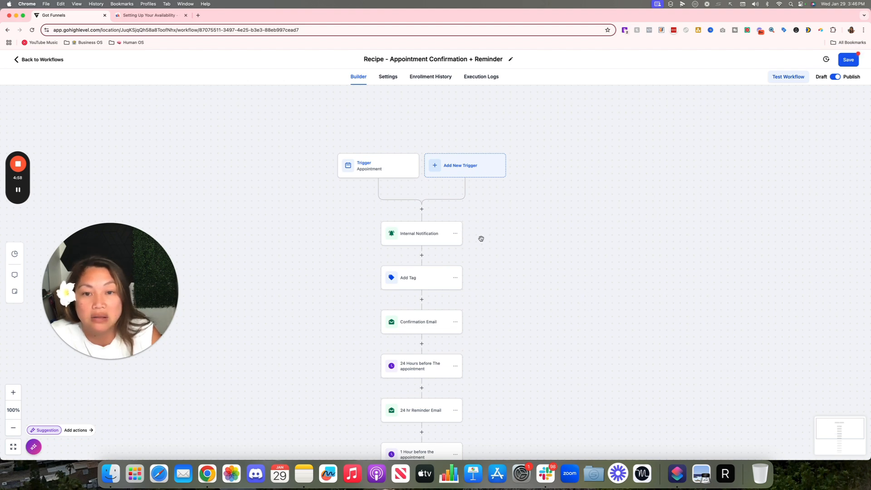
Review the Appointment trigger's filters and the workflow's sequence of confirmation, wait and reminder actions through to its end
scroll(424, 308, down, 4)
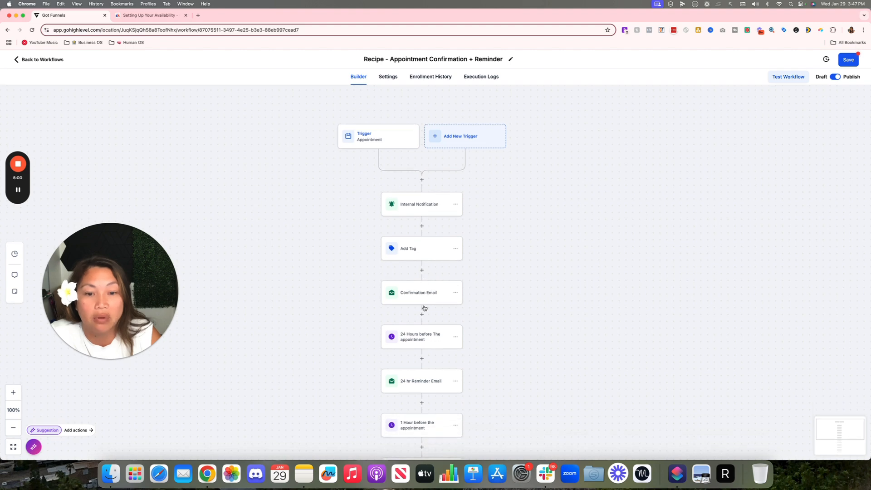
scroll(424, 307, down, 1)
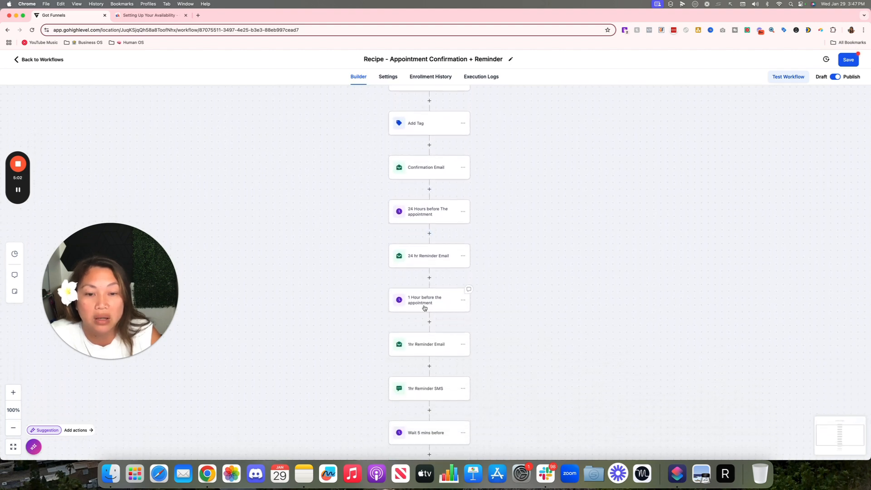
scroll(424, 308, up, 3)
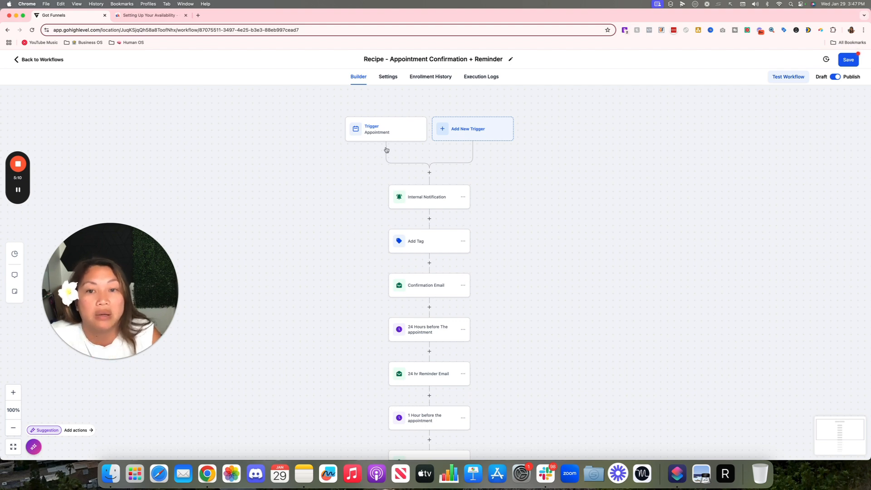
click(378, 135)
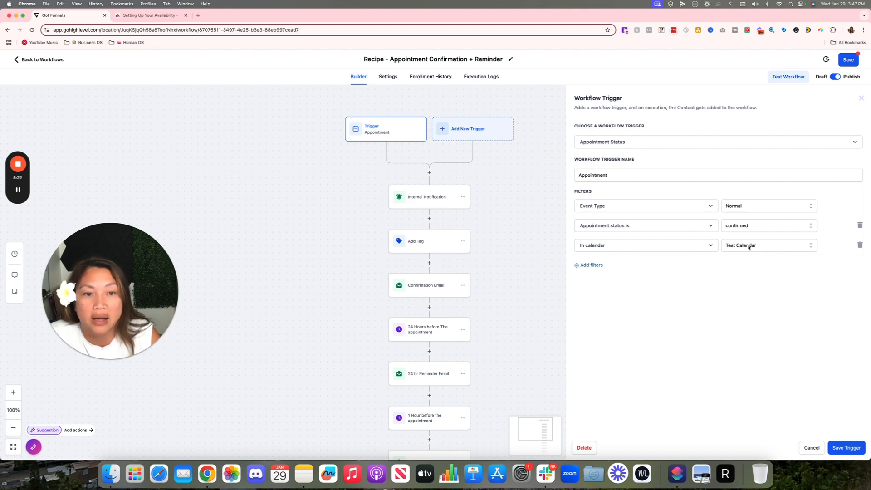
click(811, 448)
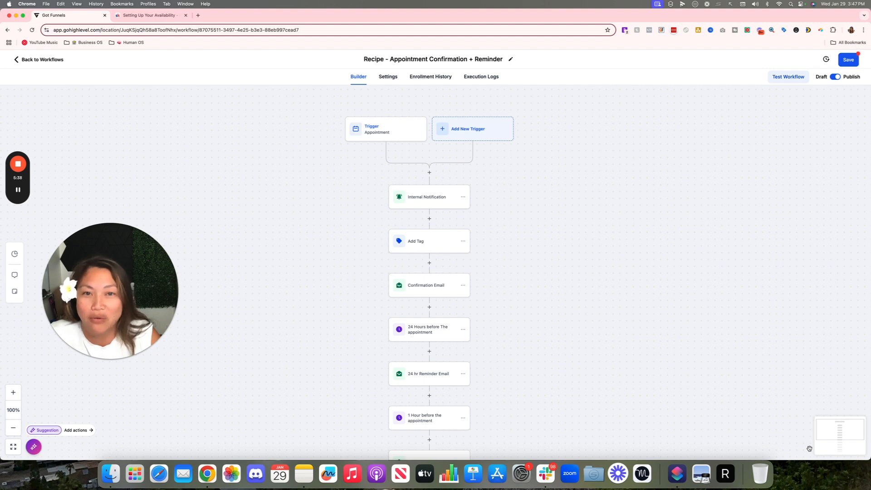
scroll(689, 413, down, 1)
scroll(689, 413, down, 5)
scroll(689, 413, down, 5)
scroll(689, 413, down, 3)
scroll(689, 413, down, 1)
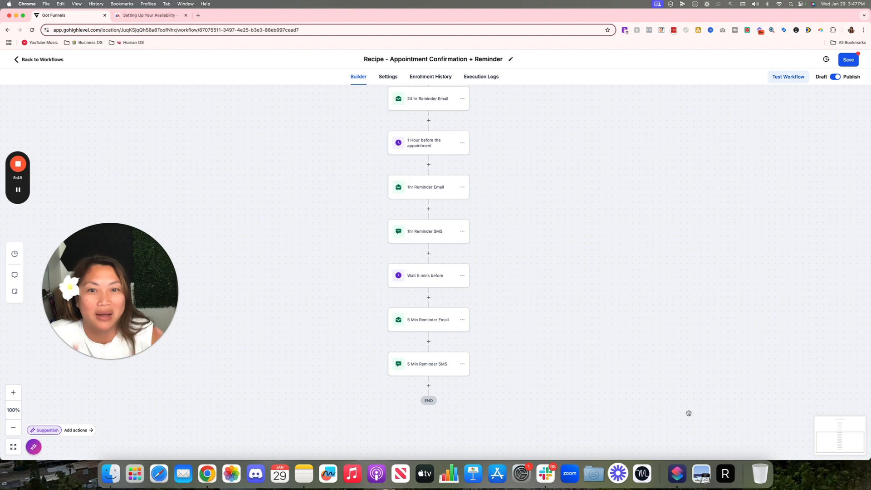